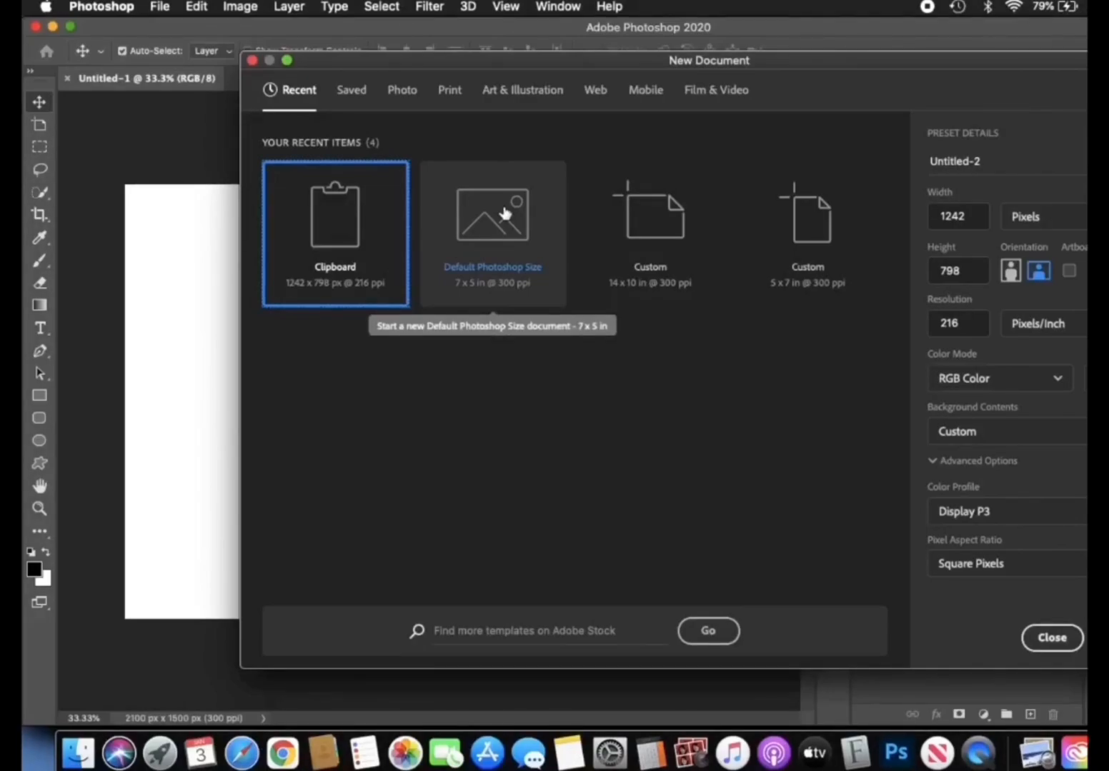
- Create a 7 x 5 in, 300 ppi document from the Default Photoshop Size preset, named after the production company plus "TUTORAIL"
click(504, 213)
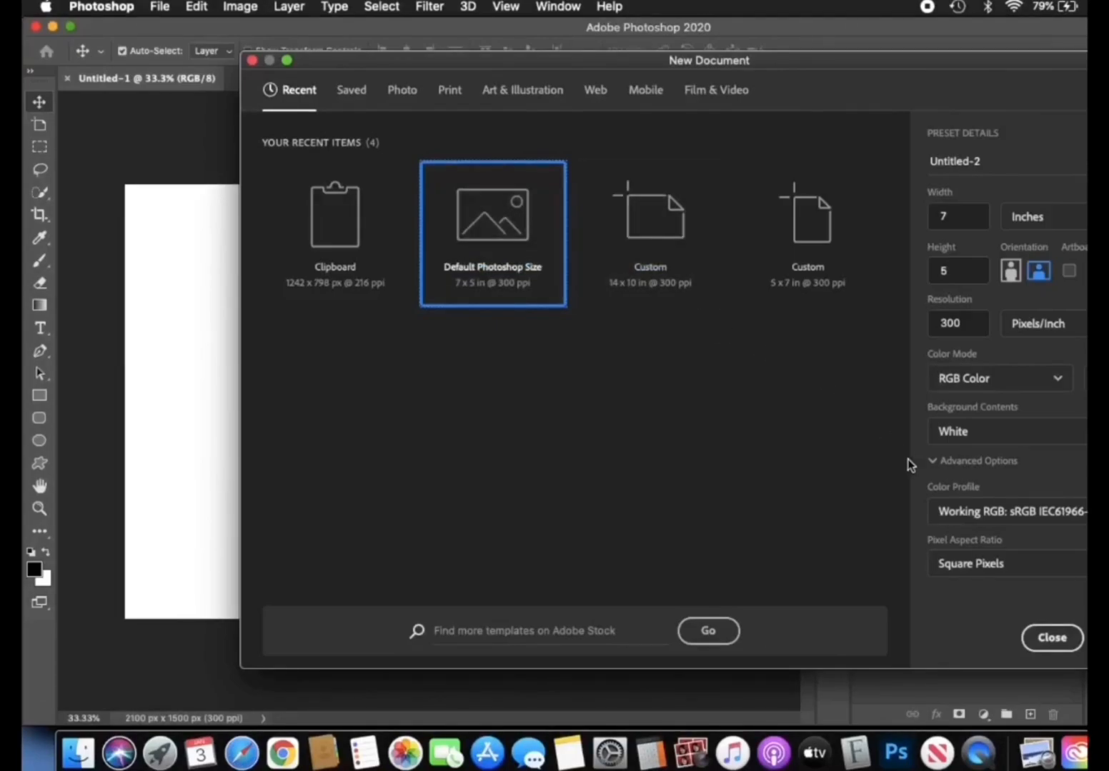
double_click(960, 161)
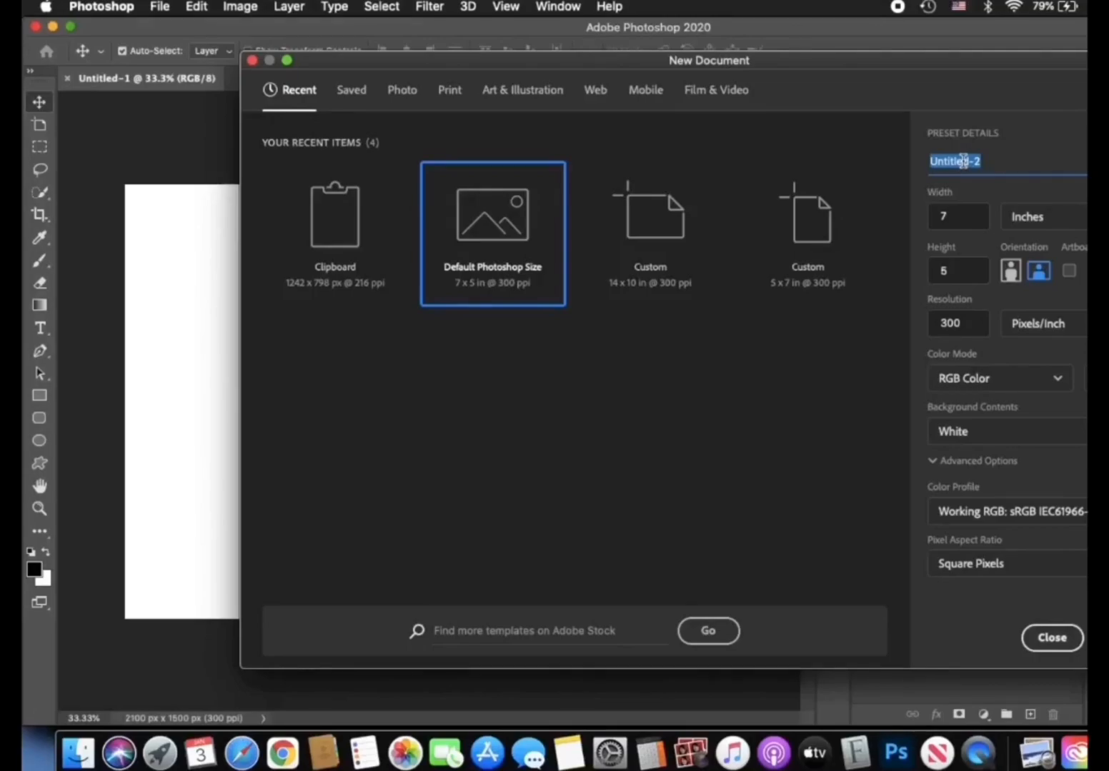
text(JUWAN CLA)
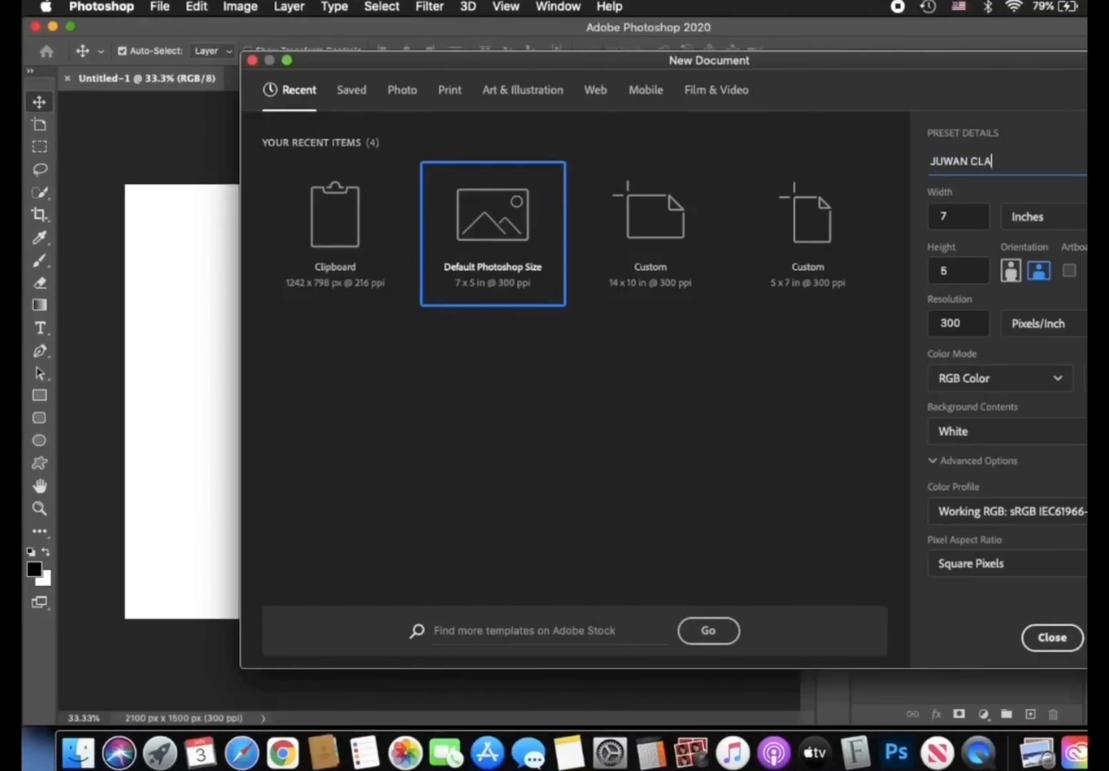
text(RKE PRODUCTIONS T)
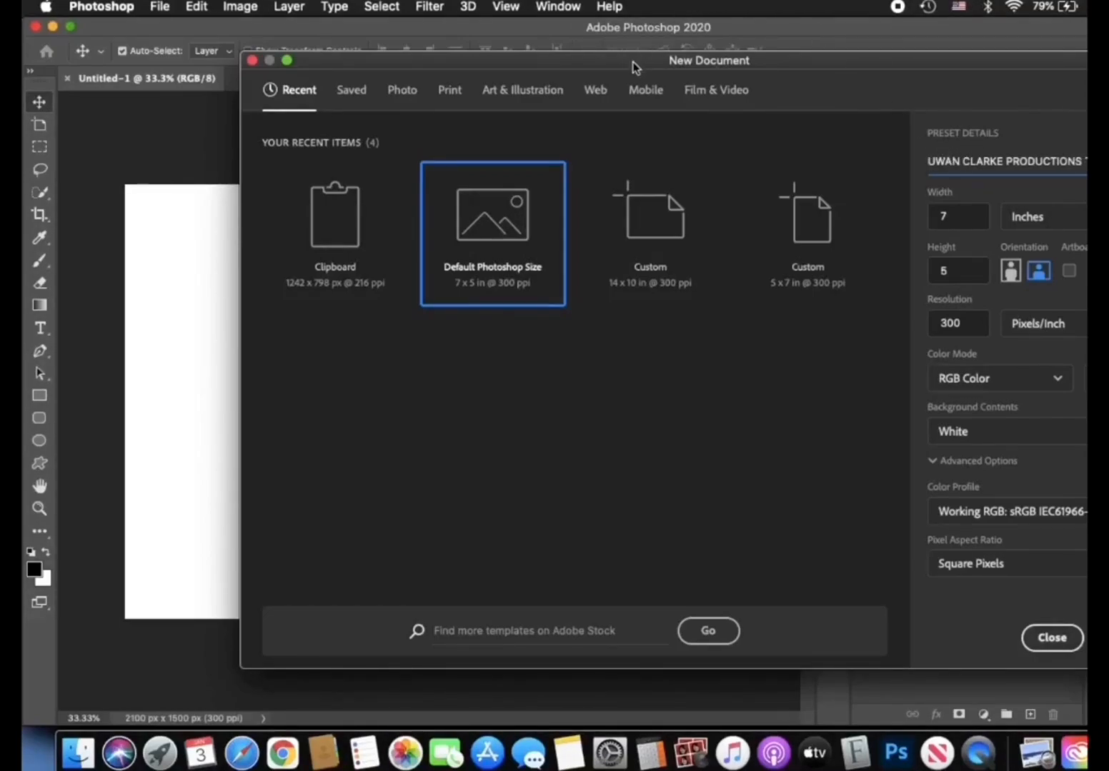
drag(634, 67, 490, 60)
click(982, 635)
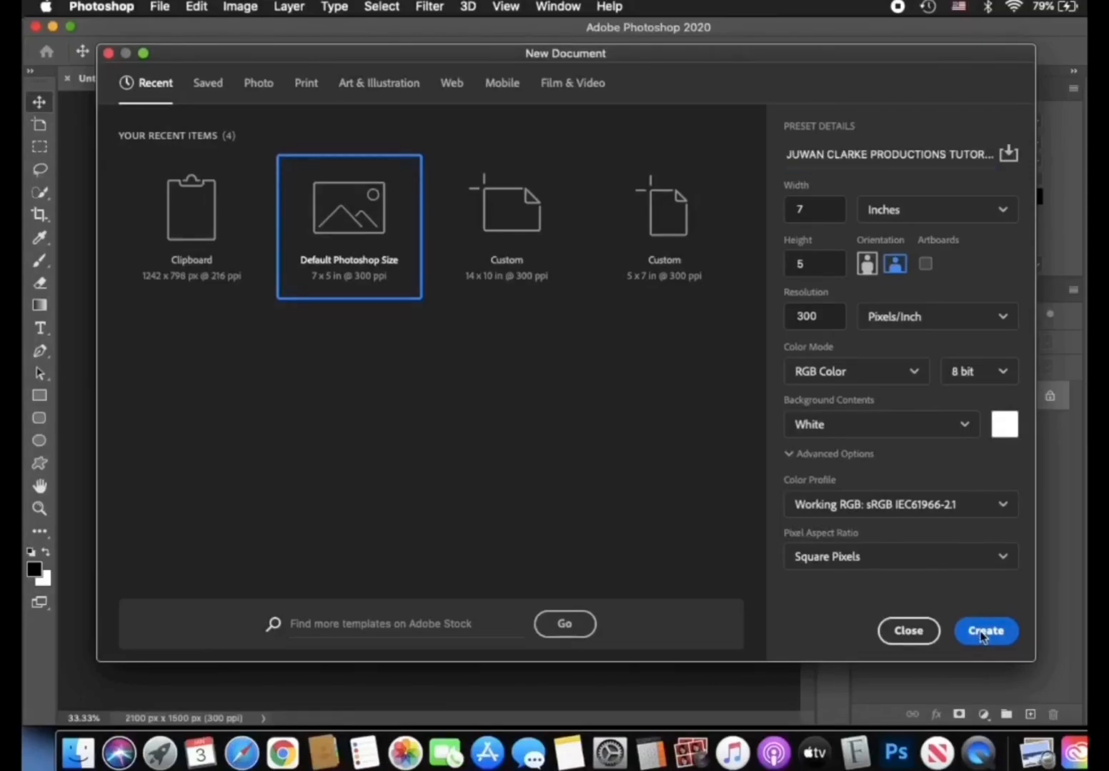
click(981, 636)
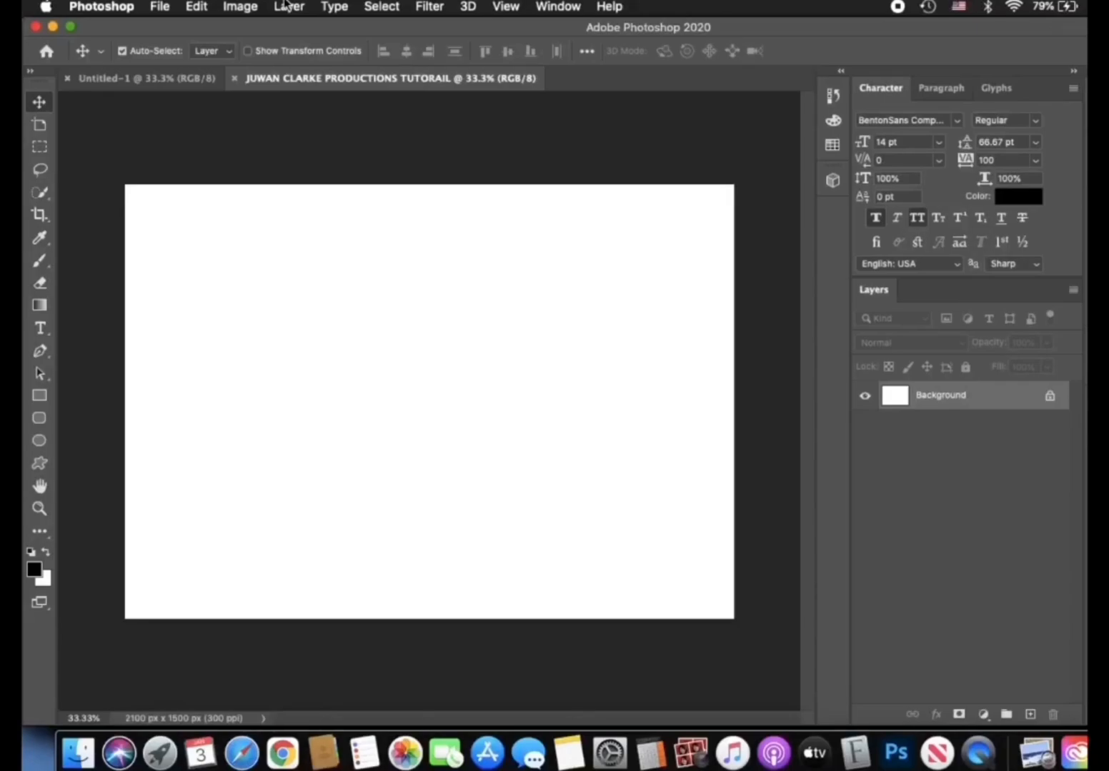
- Rotate the whole canvas 90° clockwise into portrait orientation
click(239, 7)
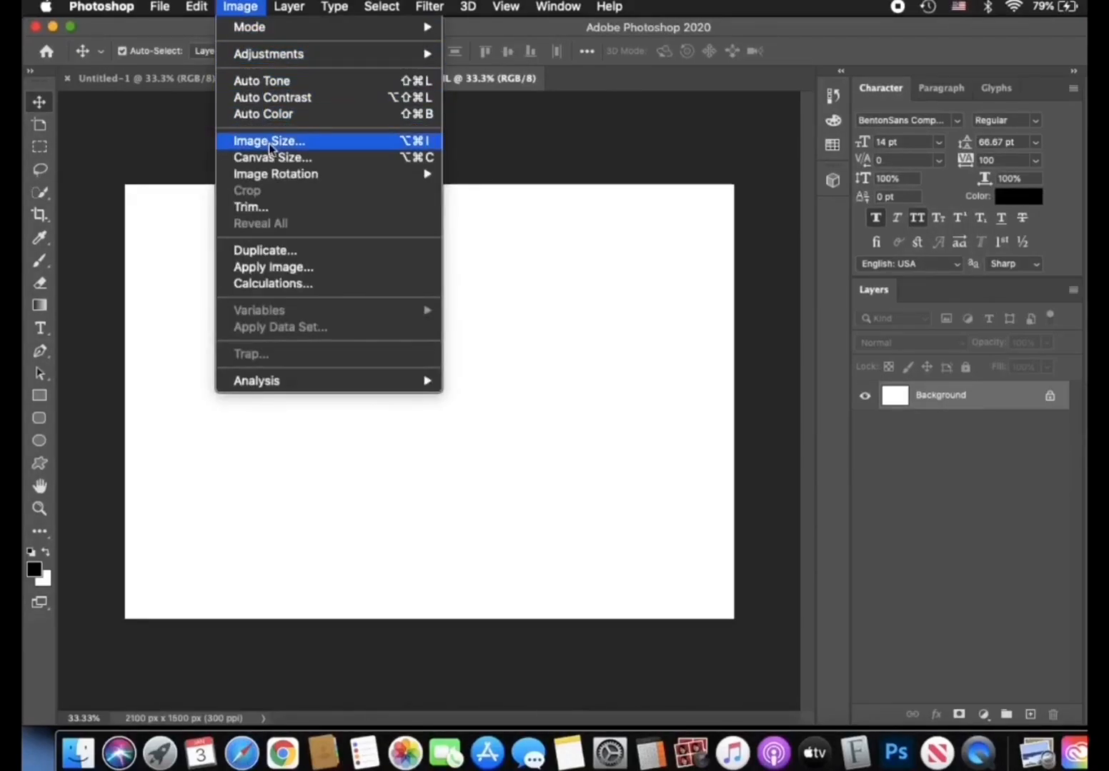
mouse_move(277, 175)
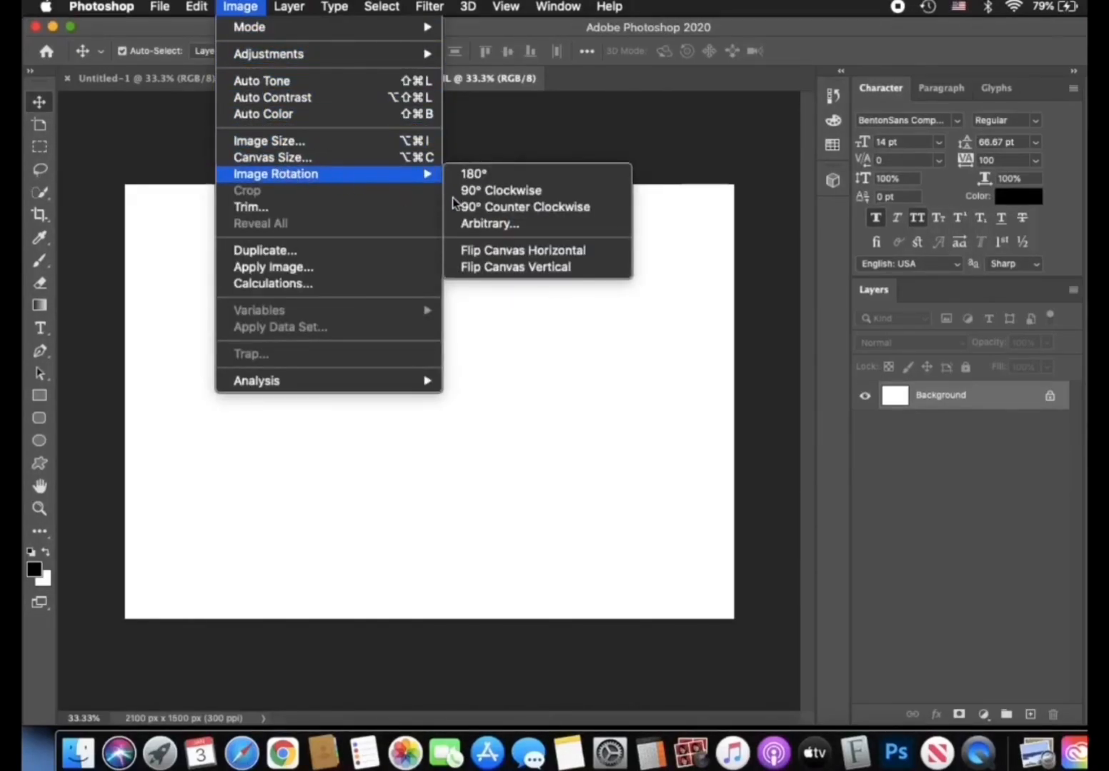
click(489, 191)
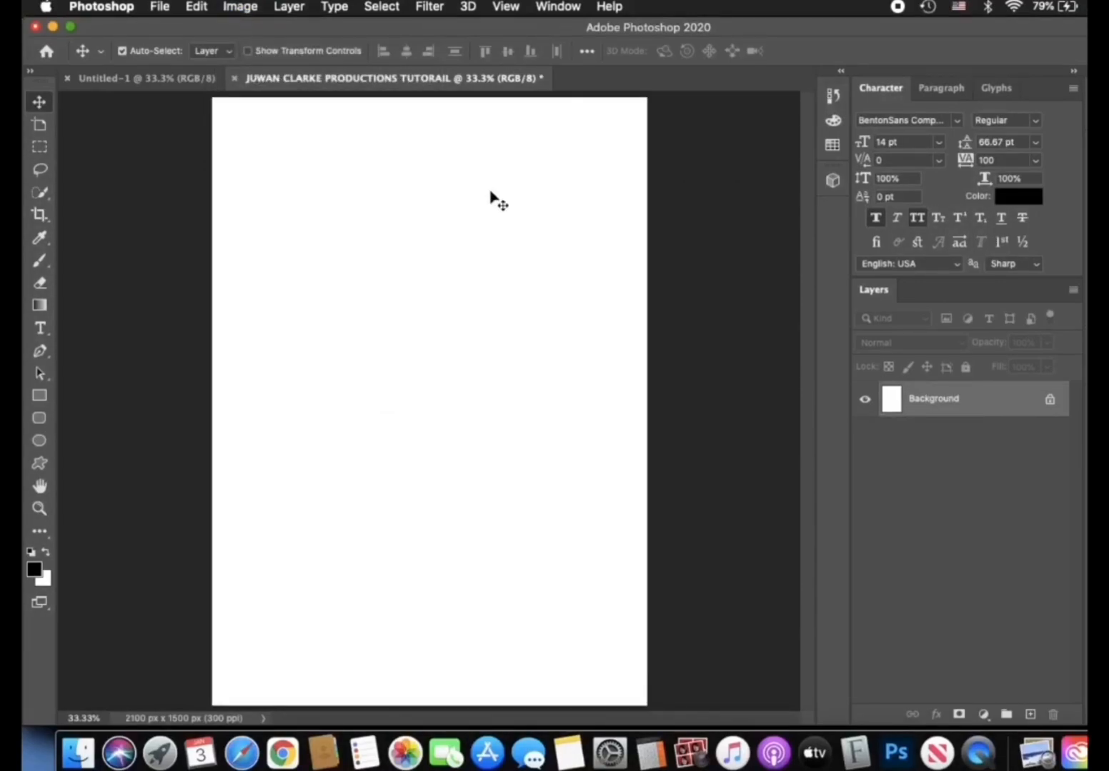
- Unlock the Background layer and test moving it down the canvas and back into place
key(super+minus)
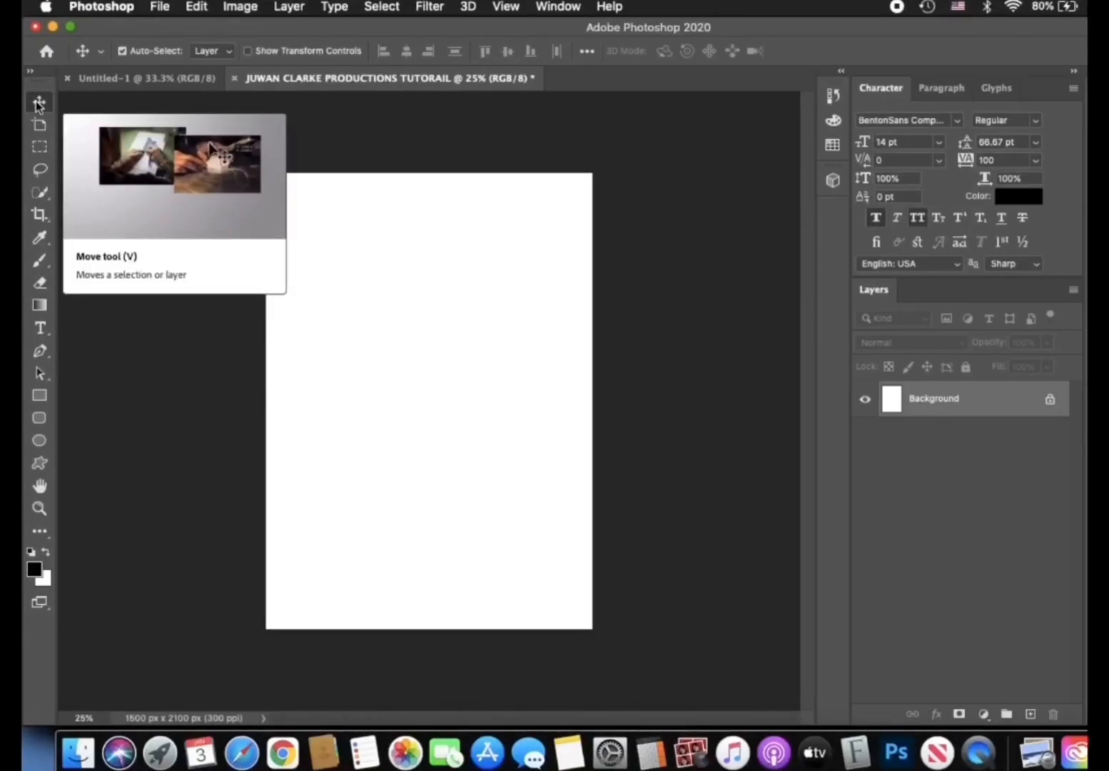
click(1050, 402)
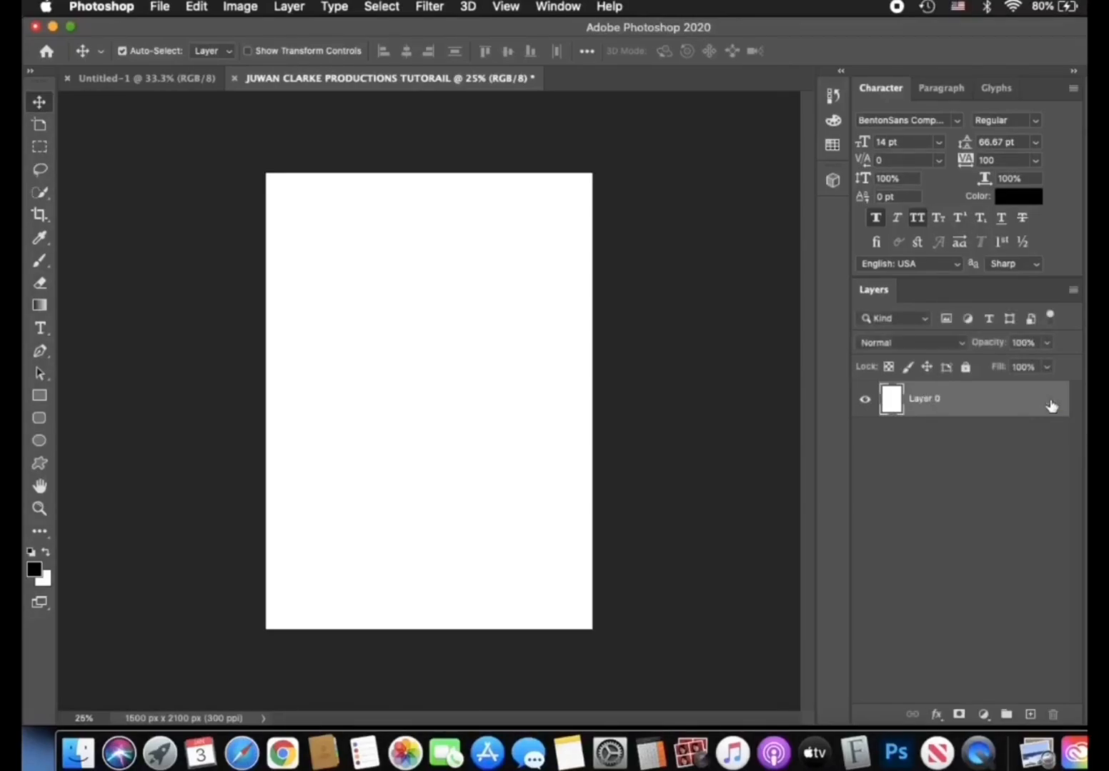
drag(463, 395, 471, 511)
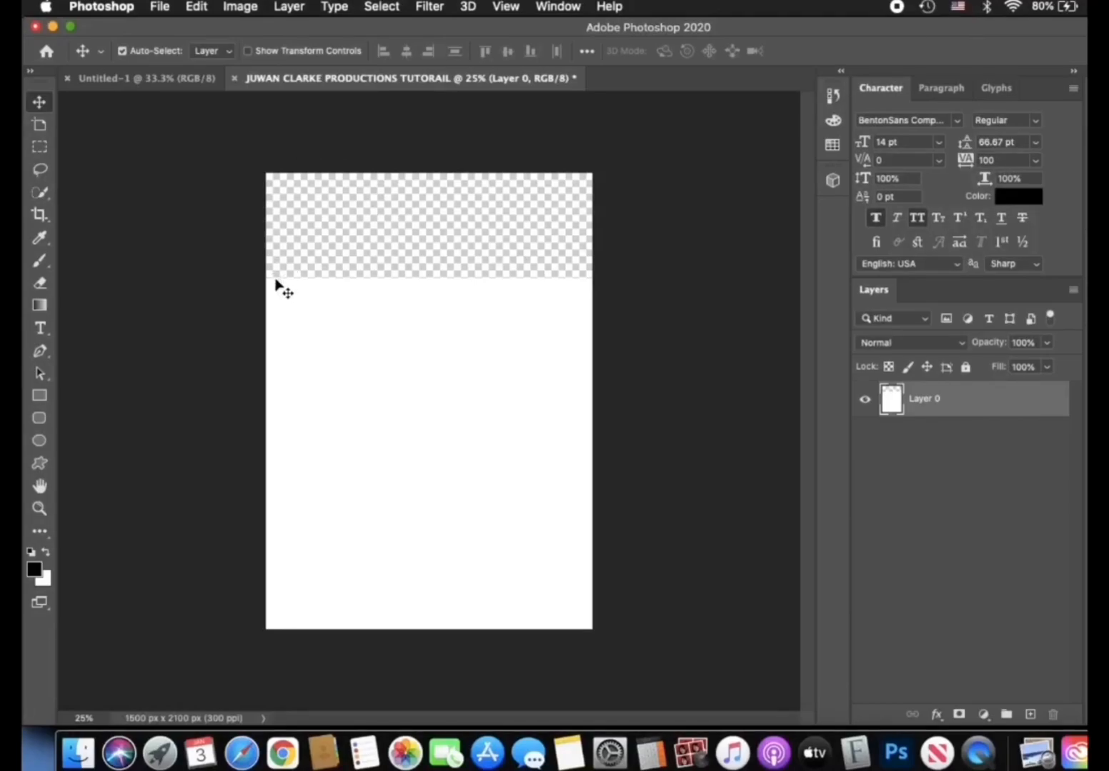
drag(400, 356, 399, 282)
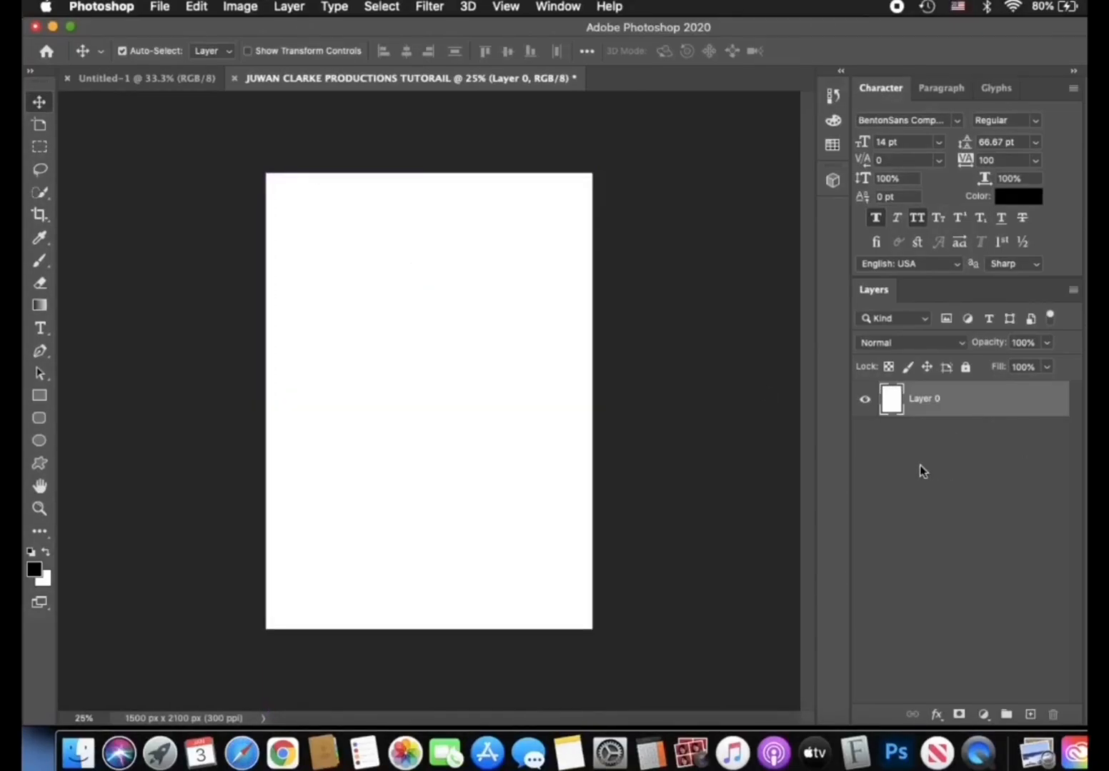
- Try a Color Overlay at 29% opacity on the layer, test red ff0000 as its color, and switch the overlay off
double_click(973, 403)
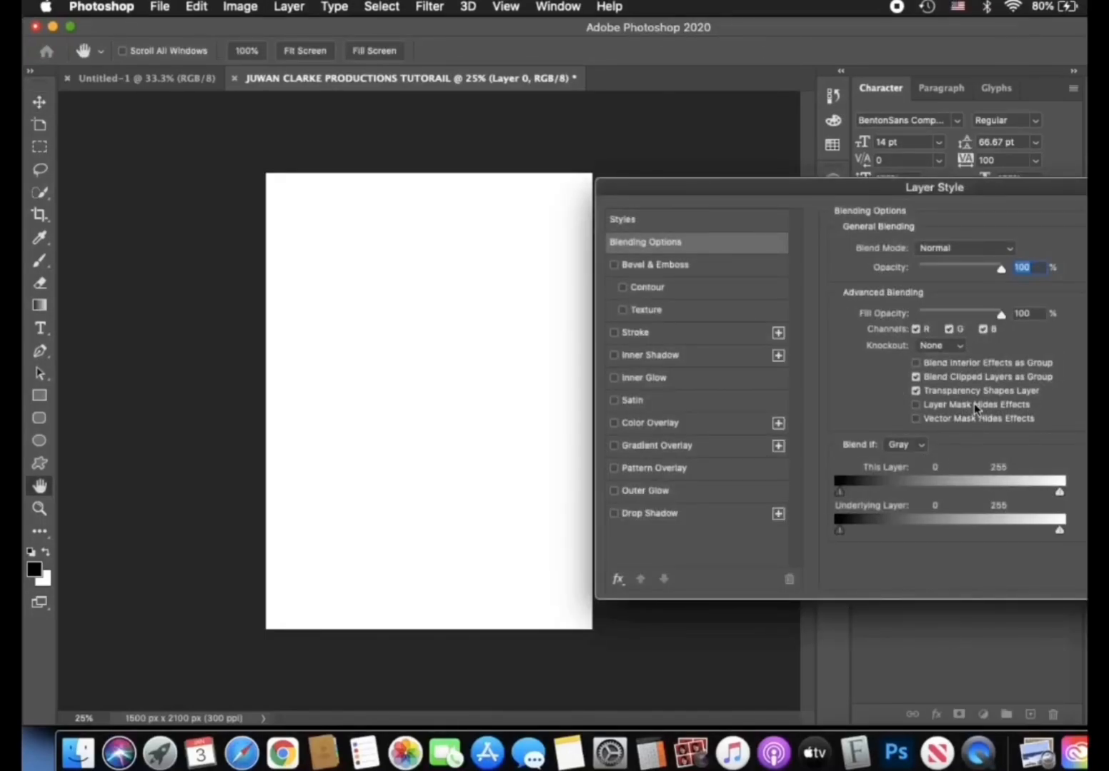
click(638, 423)
click(921, 272)
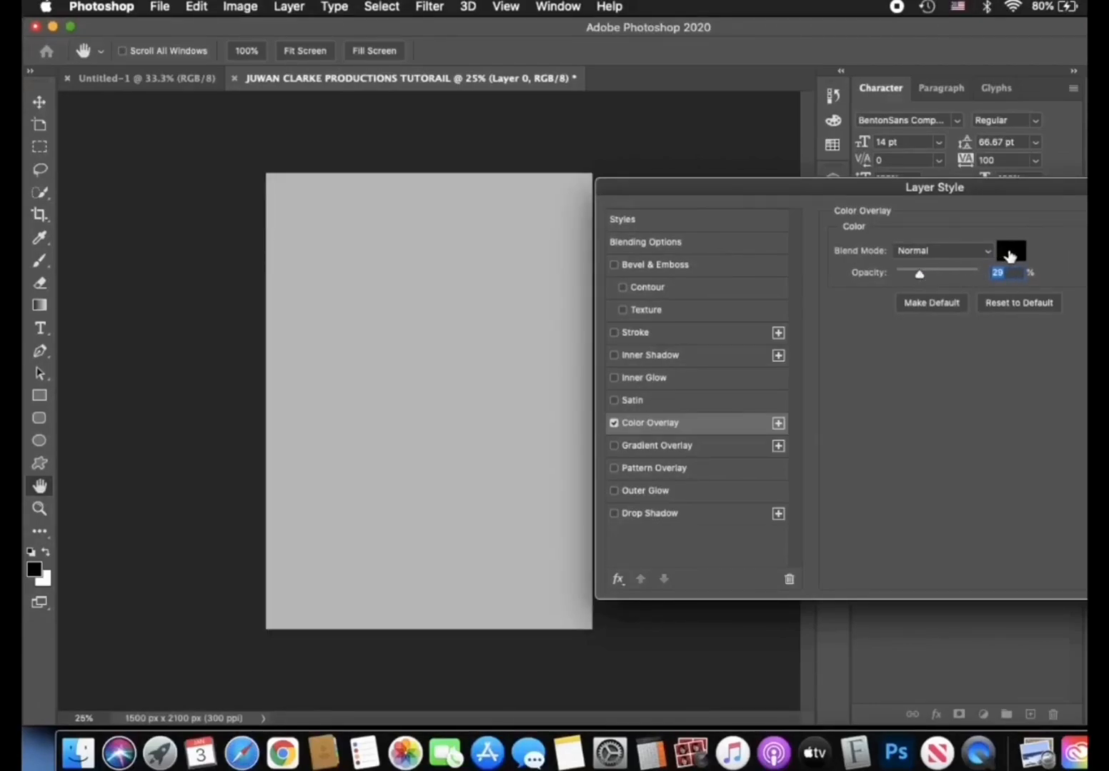
click(1010, 251)
click(1039, 225)
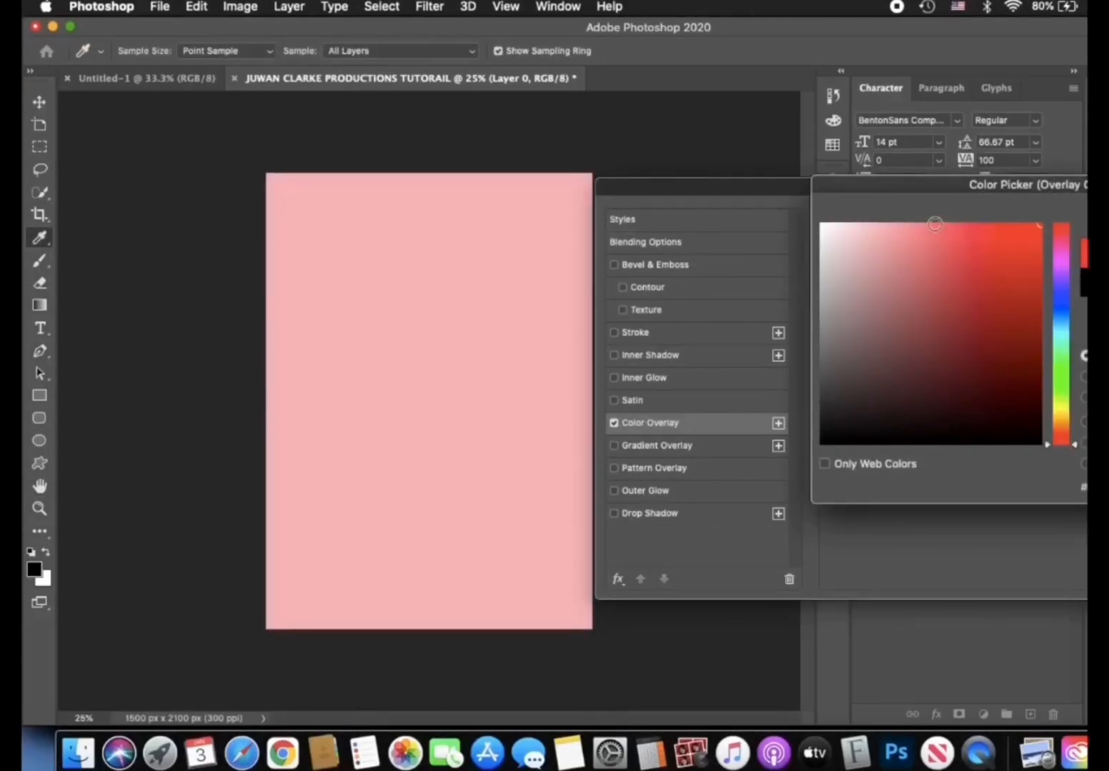
drag(930, 187, 775, 184)
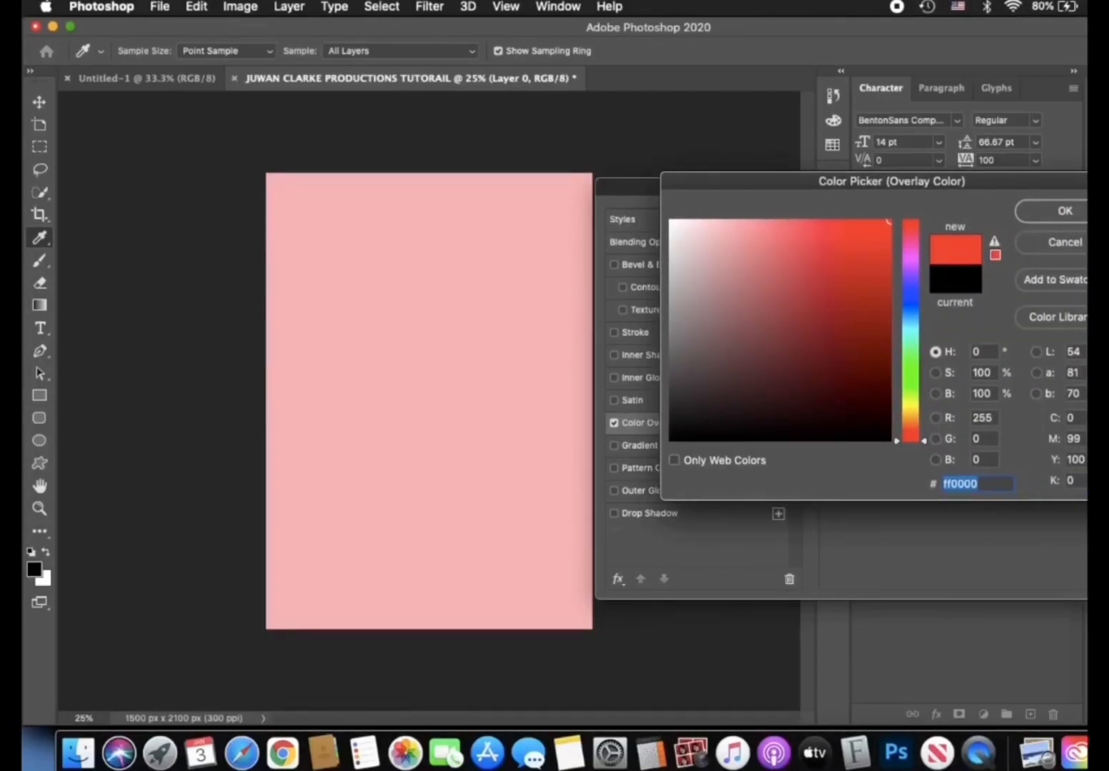
click(1035, 236)
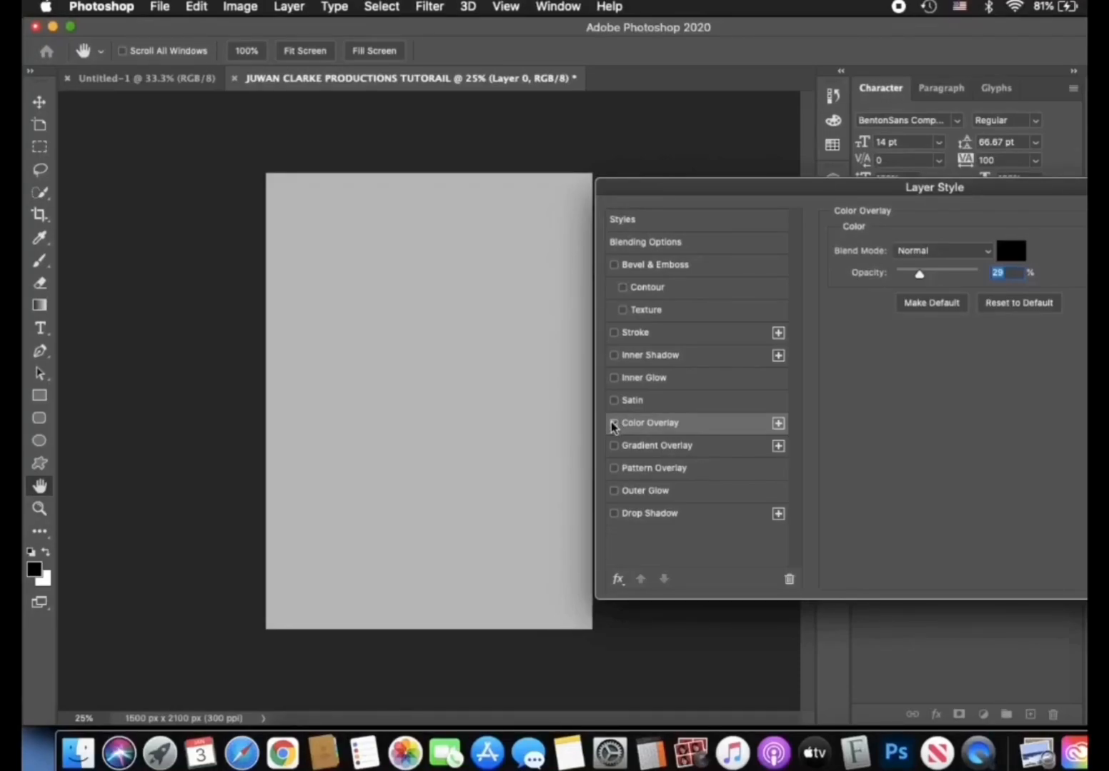
click(614, 423)
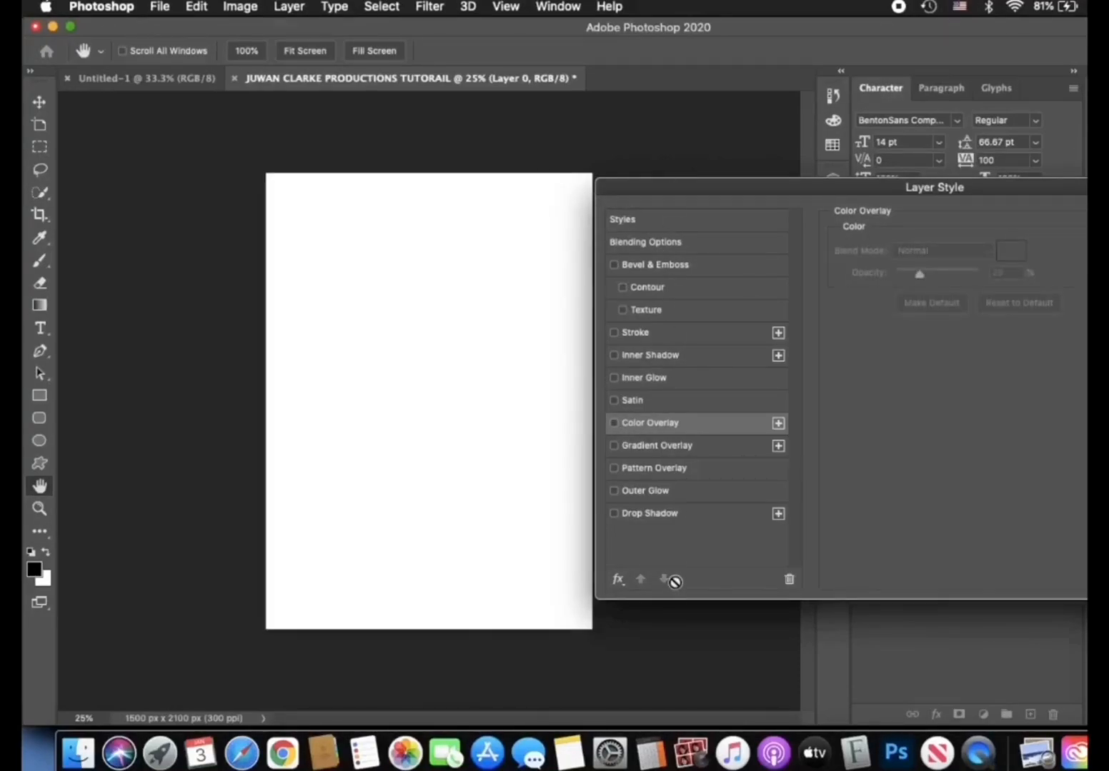
- Preview the Bevel & Emboss effect on the layer and switch it off
drag(842, 191, 565, 108)
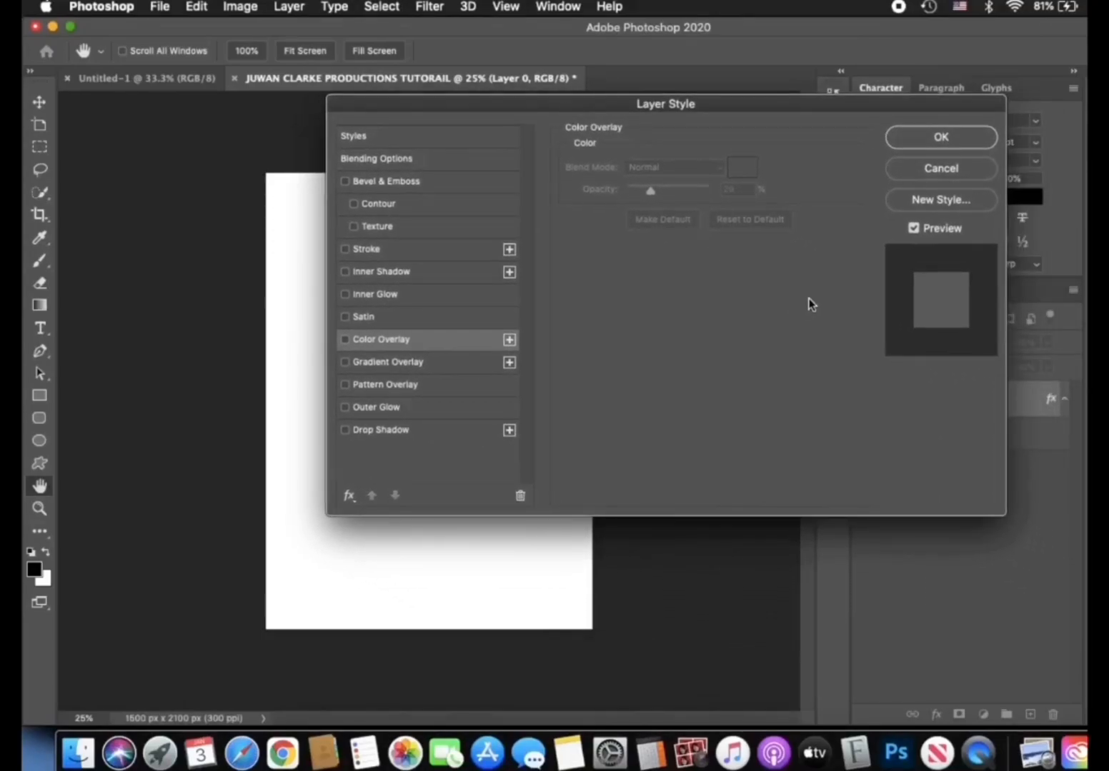
drag(394, 111, 527, 109)
click(495, 185)
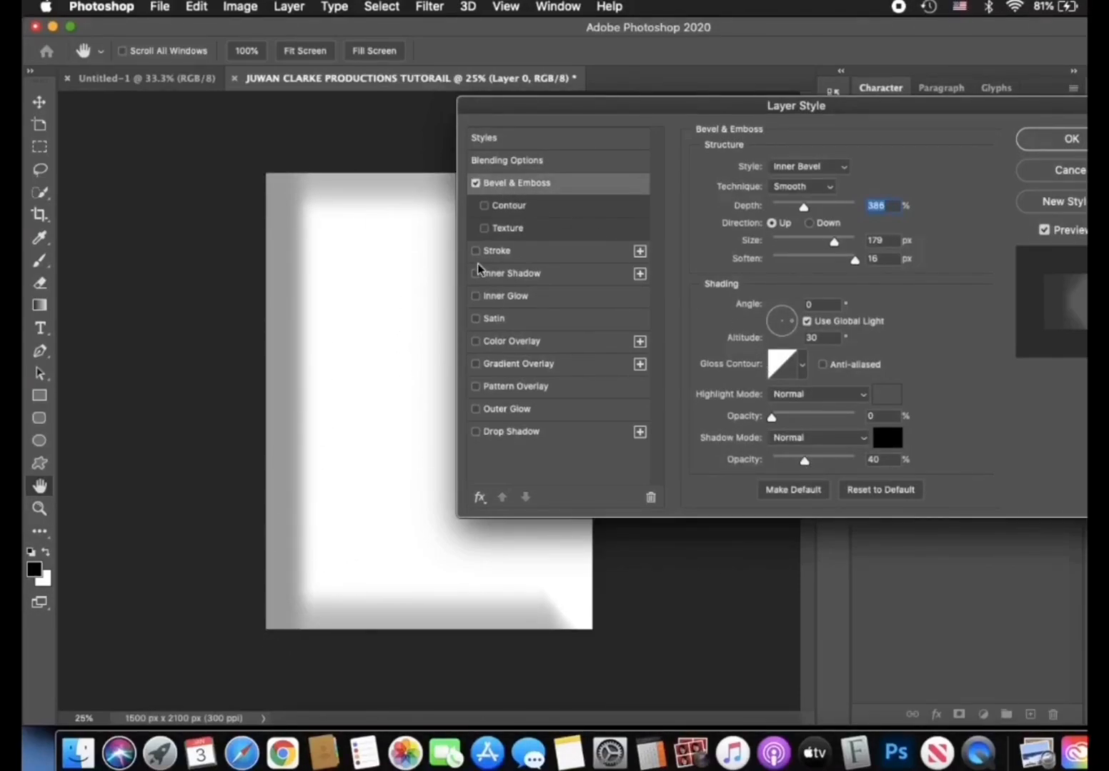
click(476, 184)
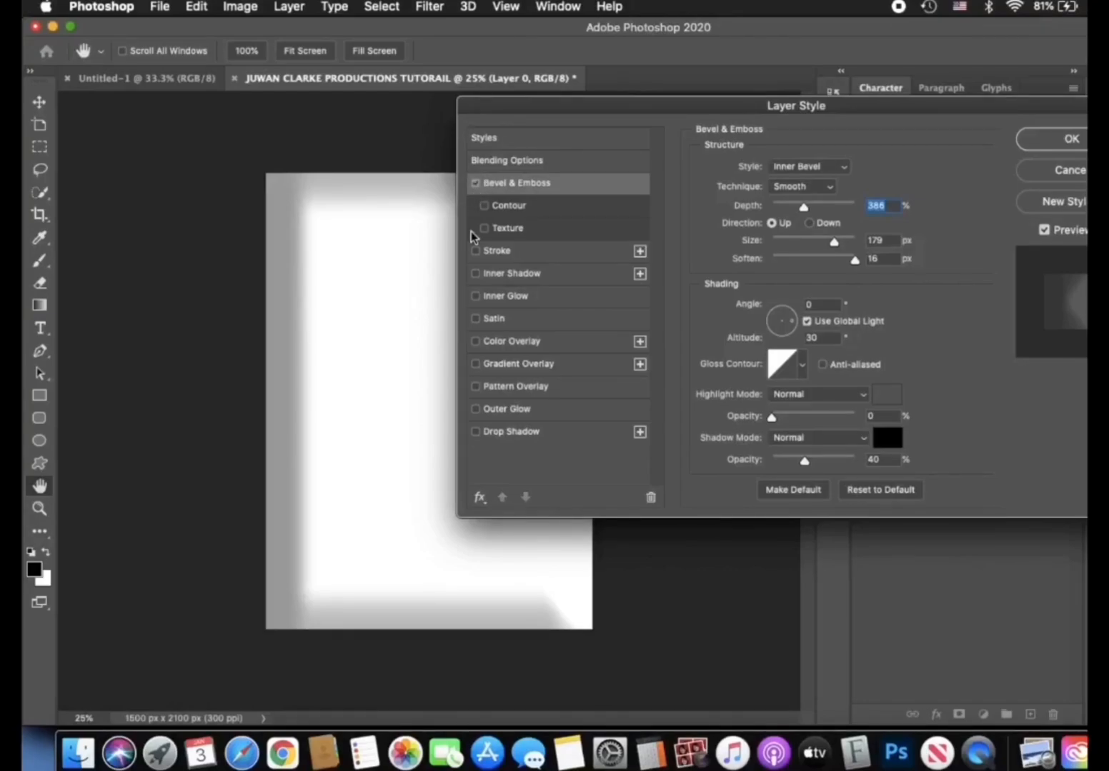
- Apply a white 4 px outside Stroke at 14% opacity to the layer
click(504, 251)
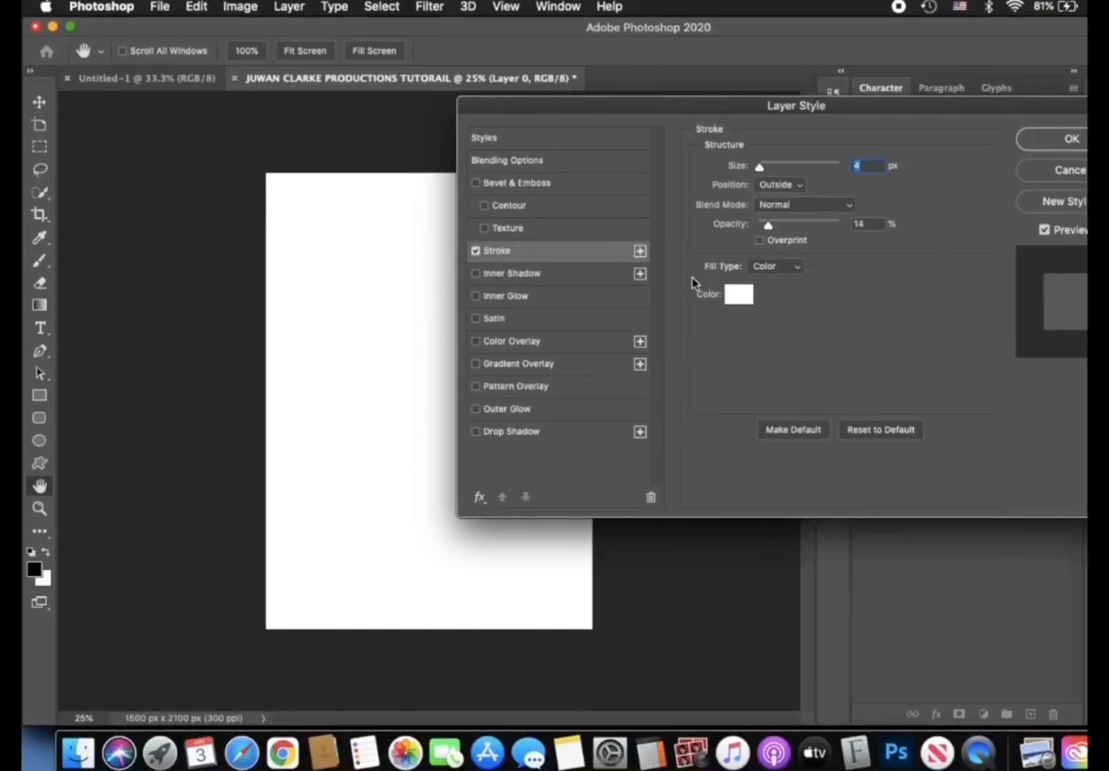
click(1048, 139)
- Try Free Transform and the Scale transform on the layer, enlarging it slightly in proportion from its upper-right corner
key(super+t)
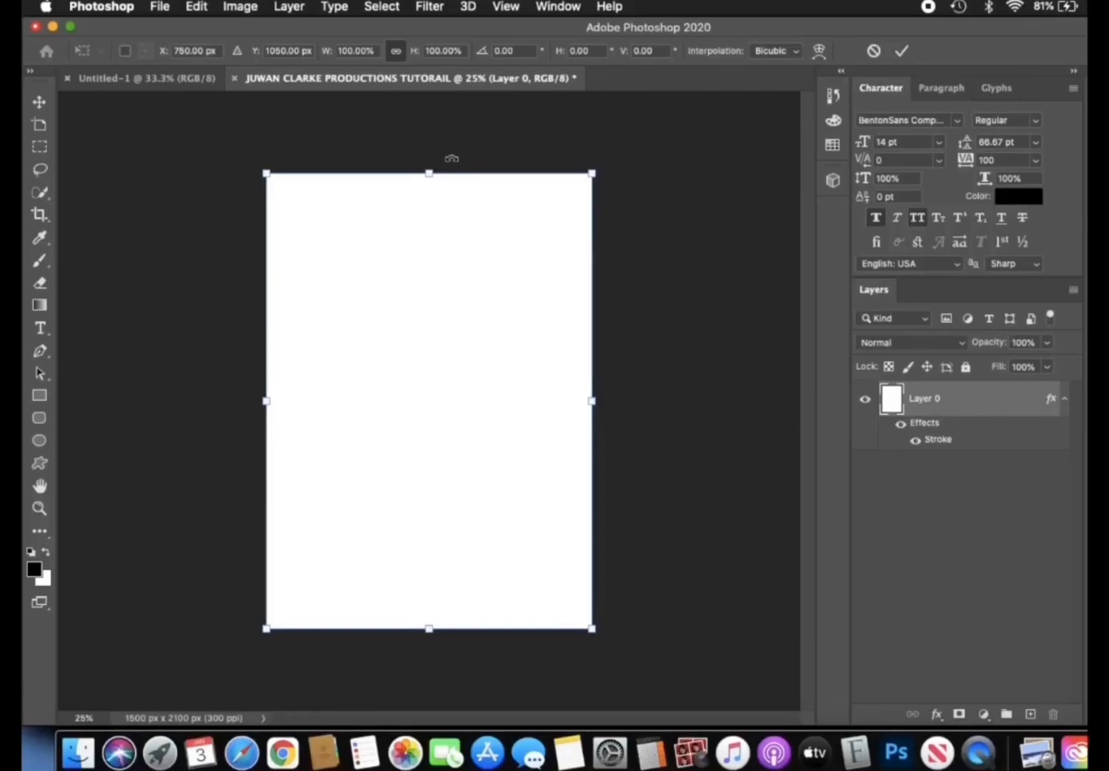
click(876, 51)
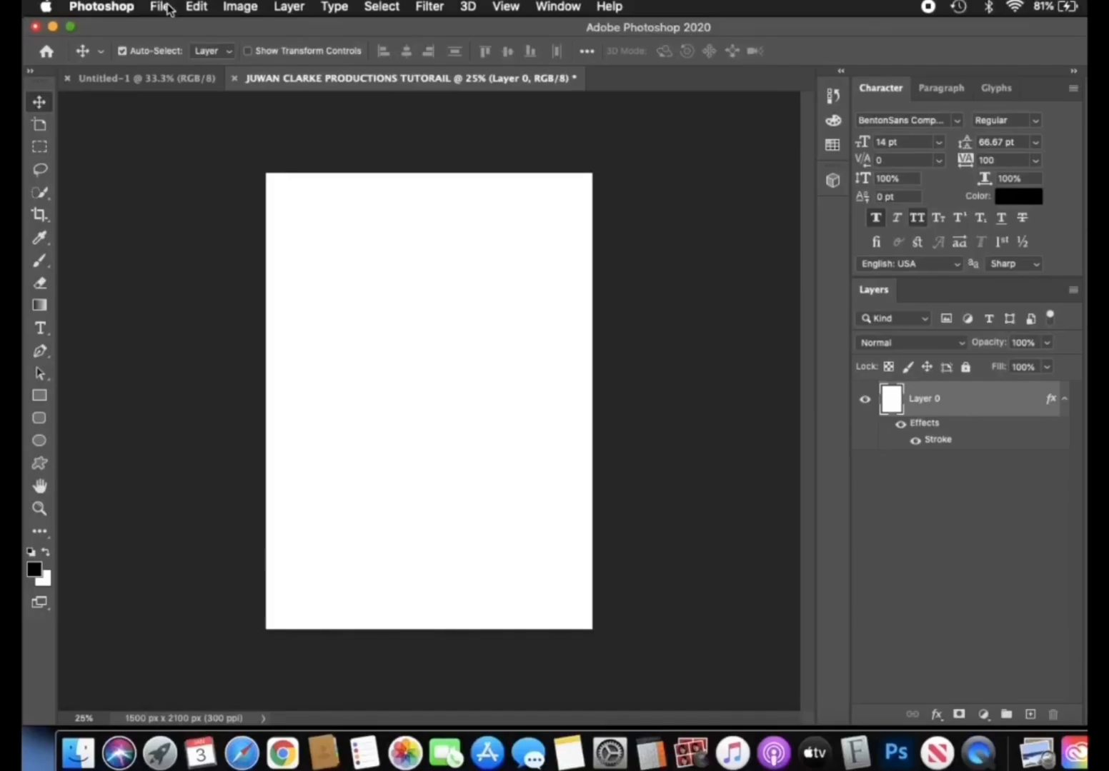
click(194, 7)
mouse_move(171, 5)
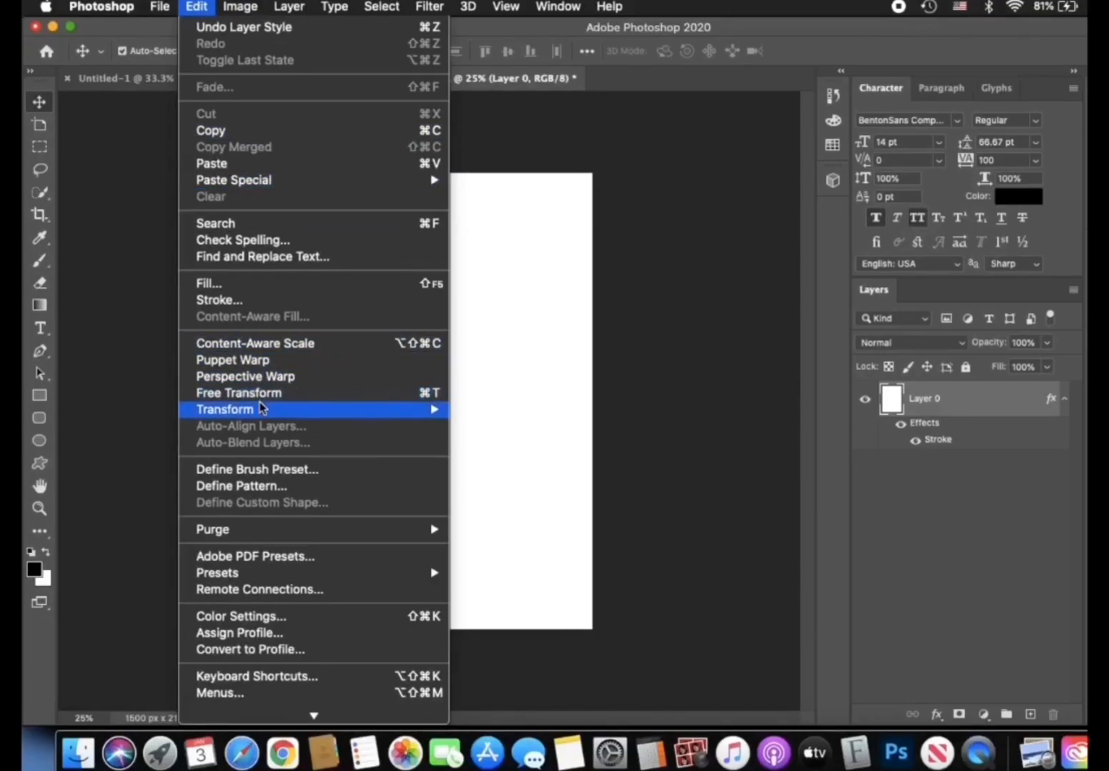
mouse_move(262, 408)
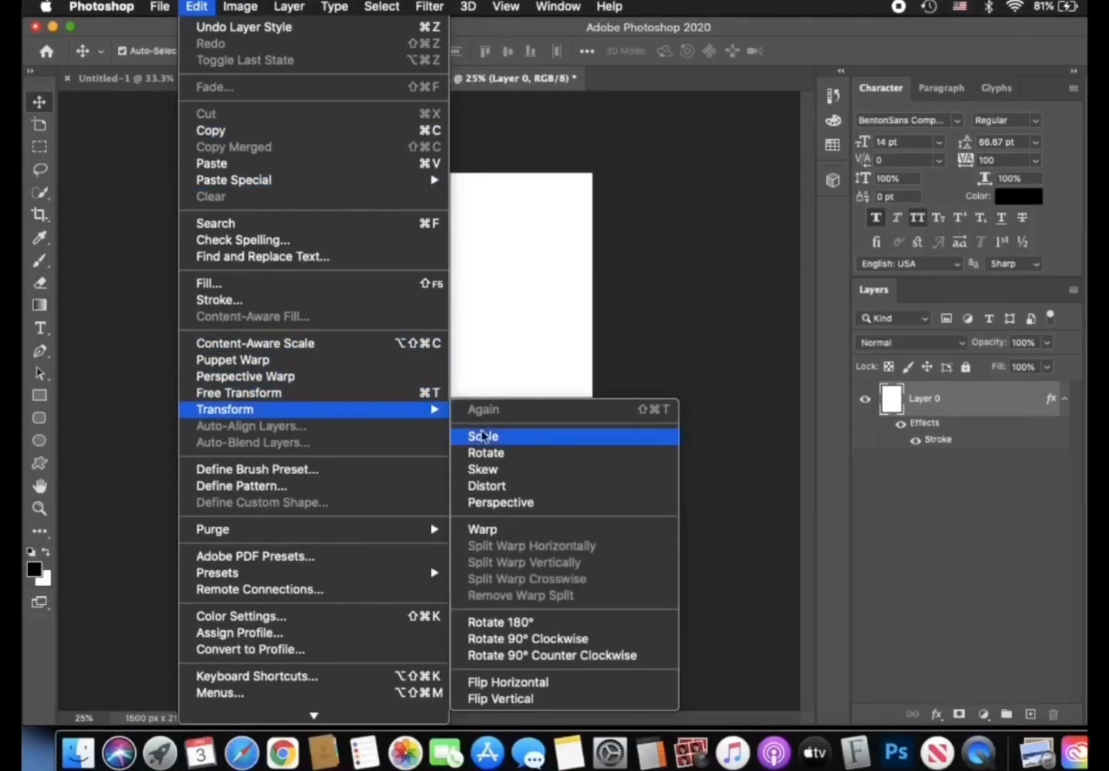
click(498, 437)
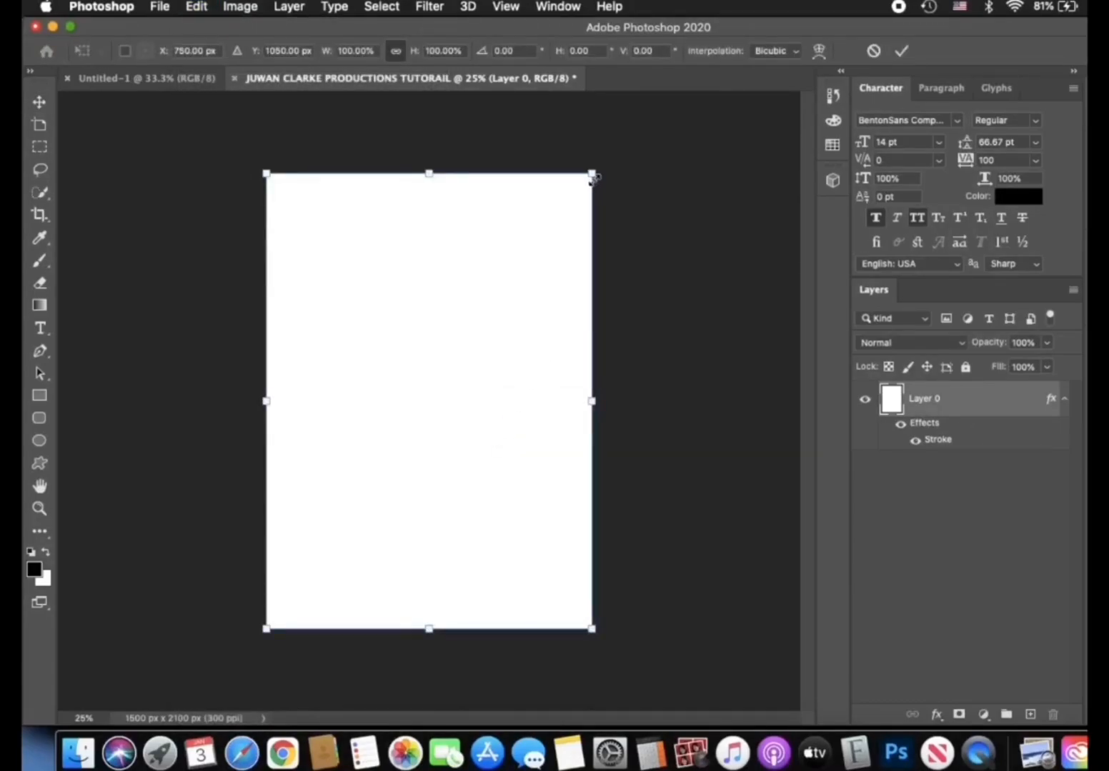
mouse_move(591, 173)
mouse_down()
mouse_move(510, 275)
mouse_move(585, 197)
mouse_move(602, 163)
mouse_up()
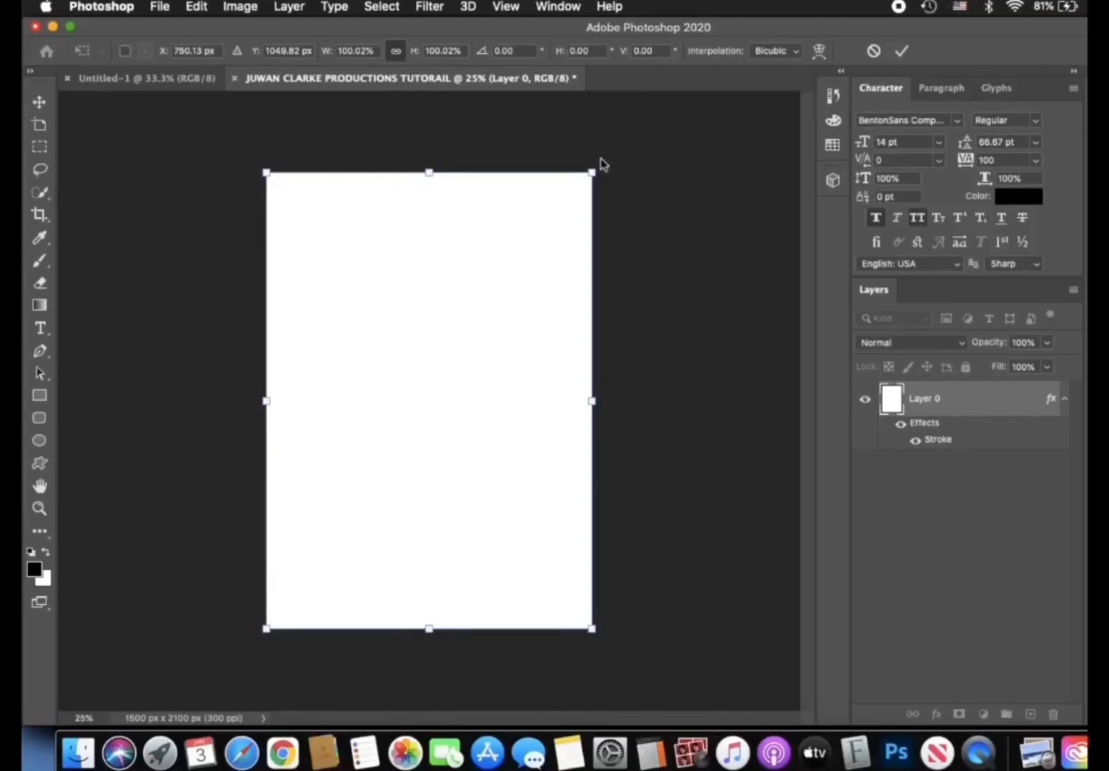
- Unlink the aspect ratio, try squashing the layer's height to about 43% and shifting it, and cancel the transform
click(395, 51)
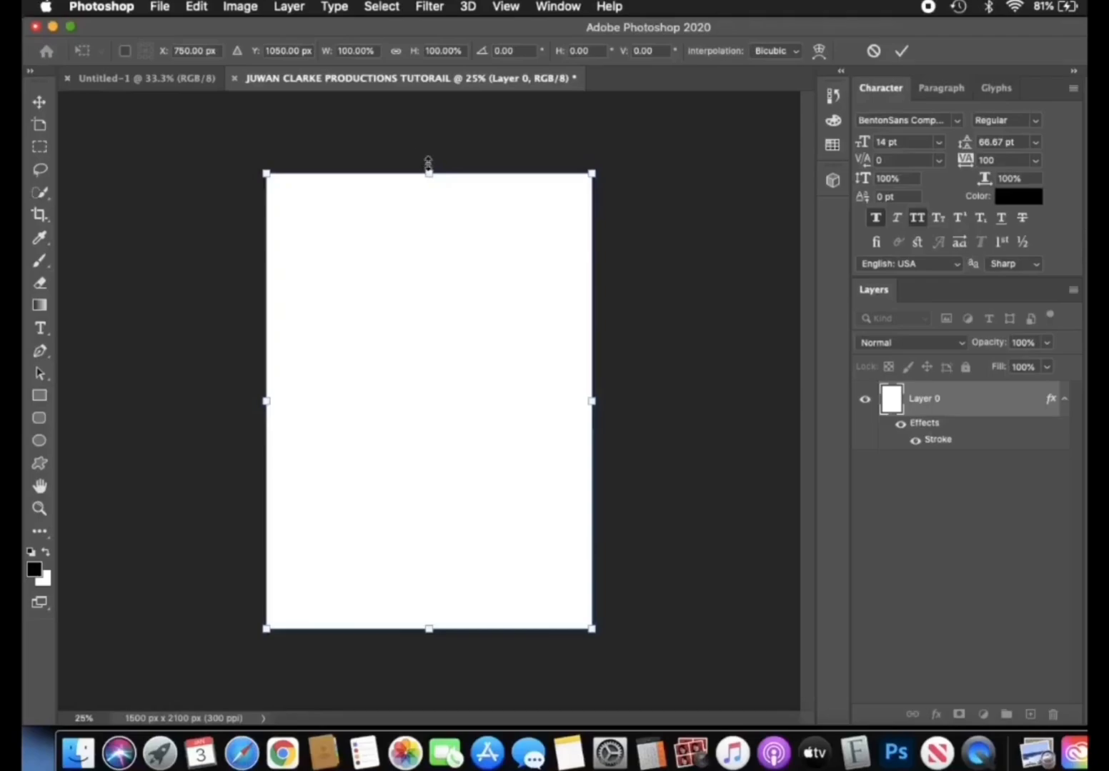
drag(428, 176, 398, 430)
drag(406, 540, 401, 508)
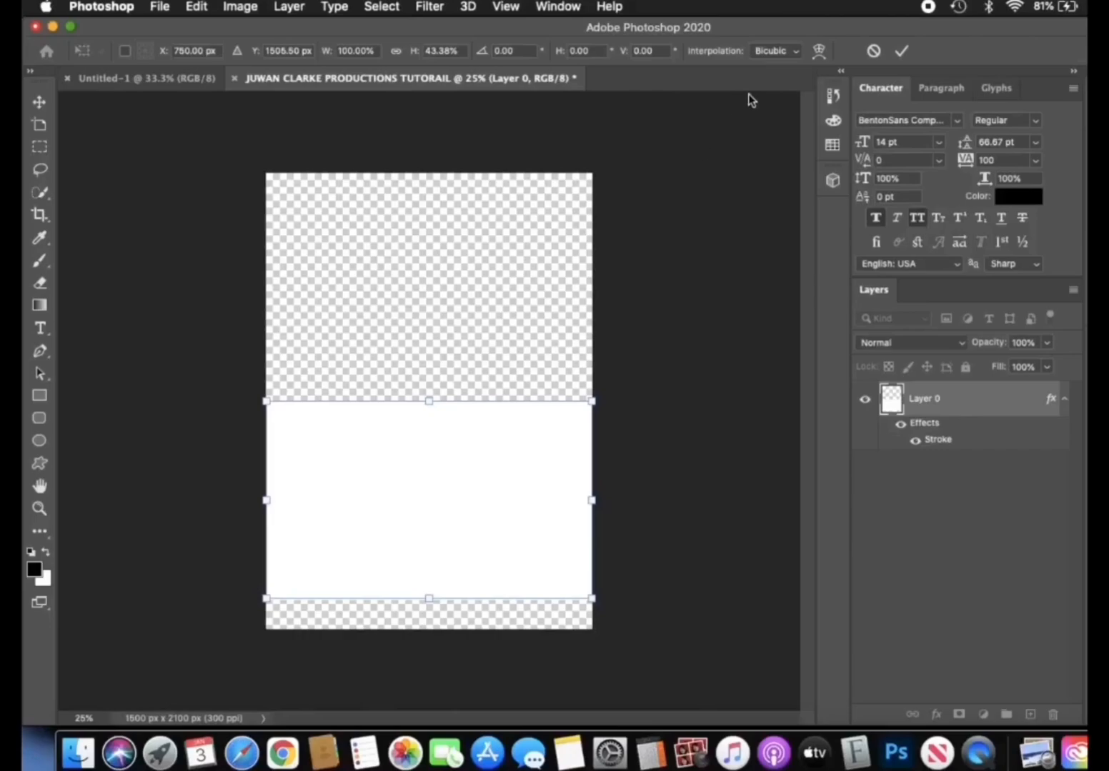
click(872, 51)
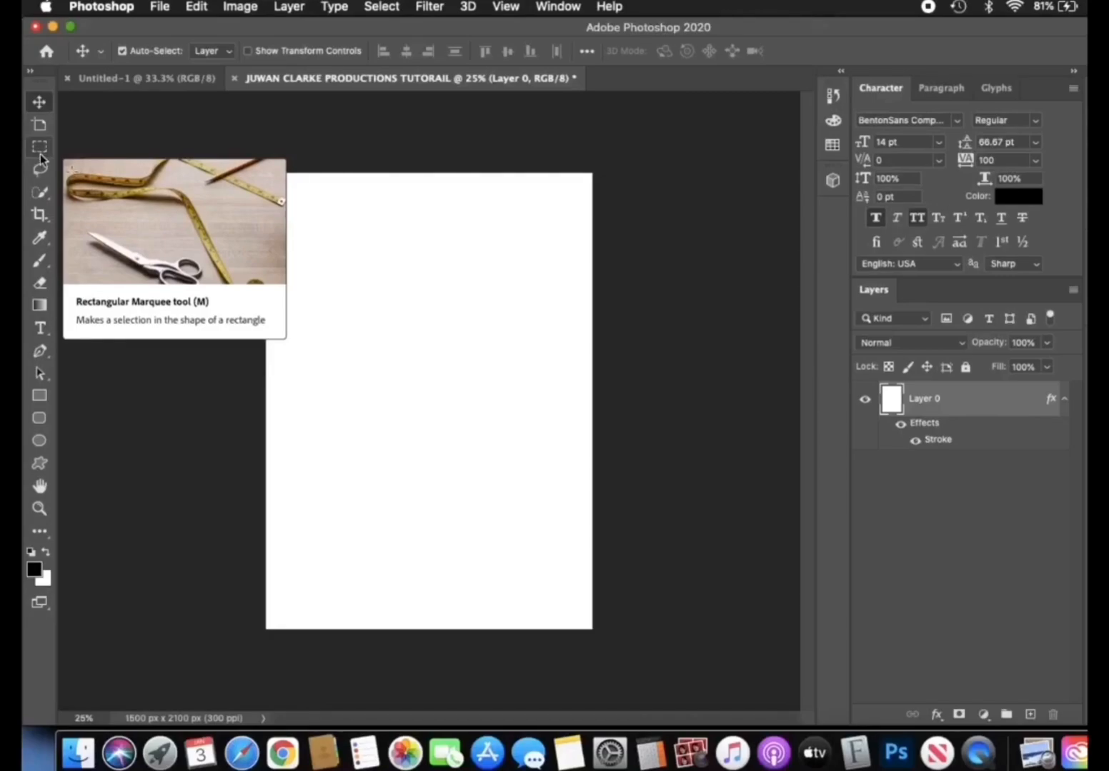
- Show the Quick Selection tool's variants and the Gradient tool's options
click(38, 196)
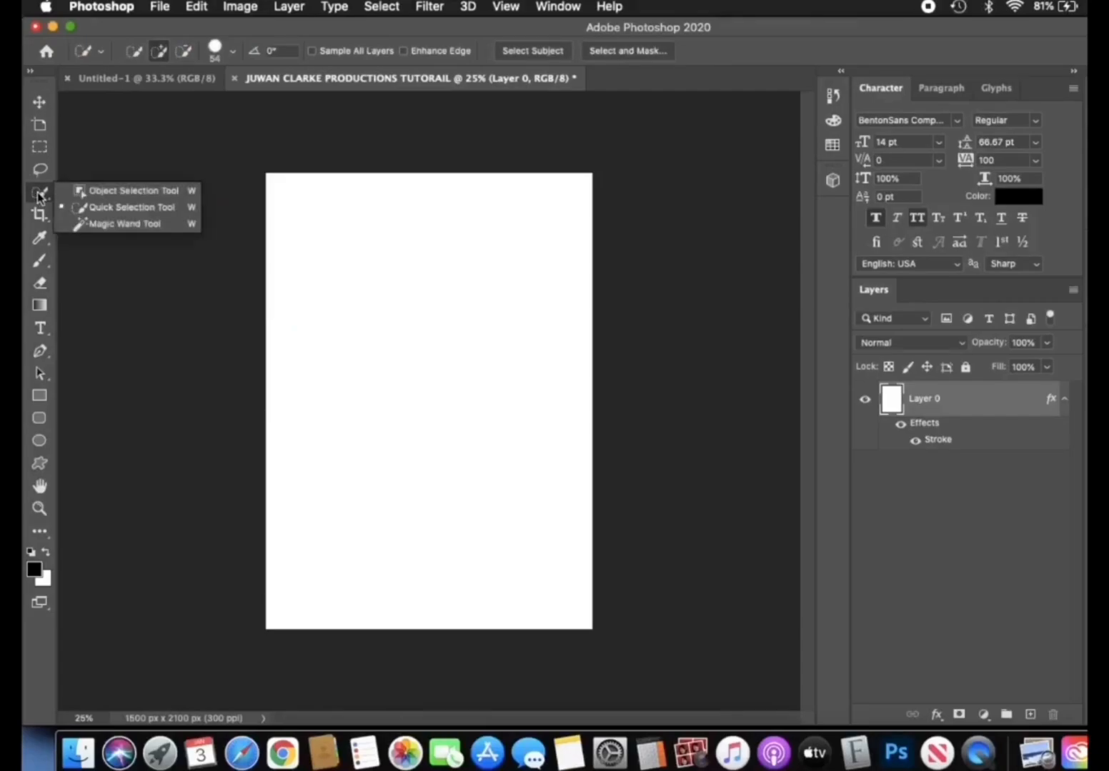
click(40, 307)
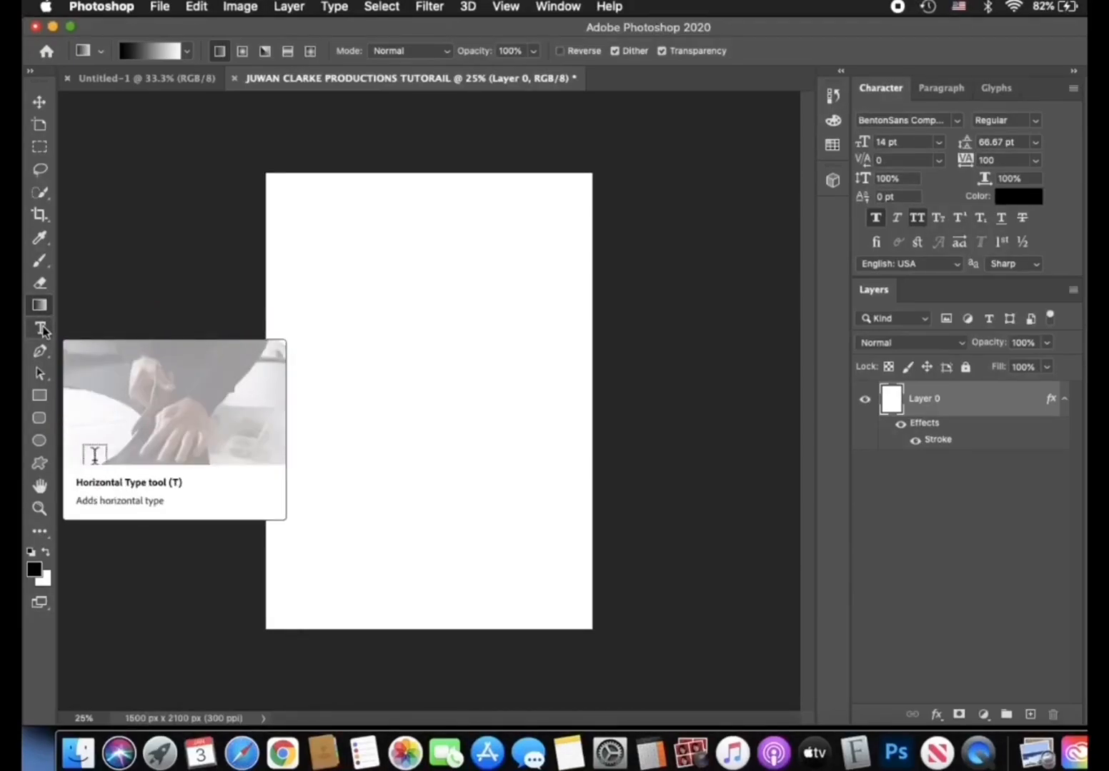
- Add a line of horizontal text with the person's full name above the page's middle and shift it slightly inward from the left edge
click(40, 328)
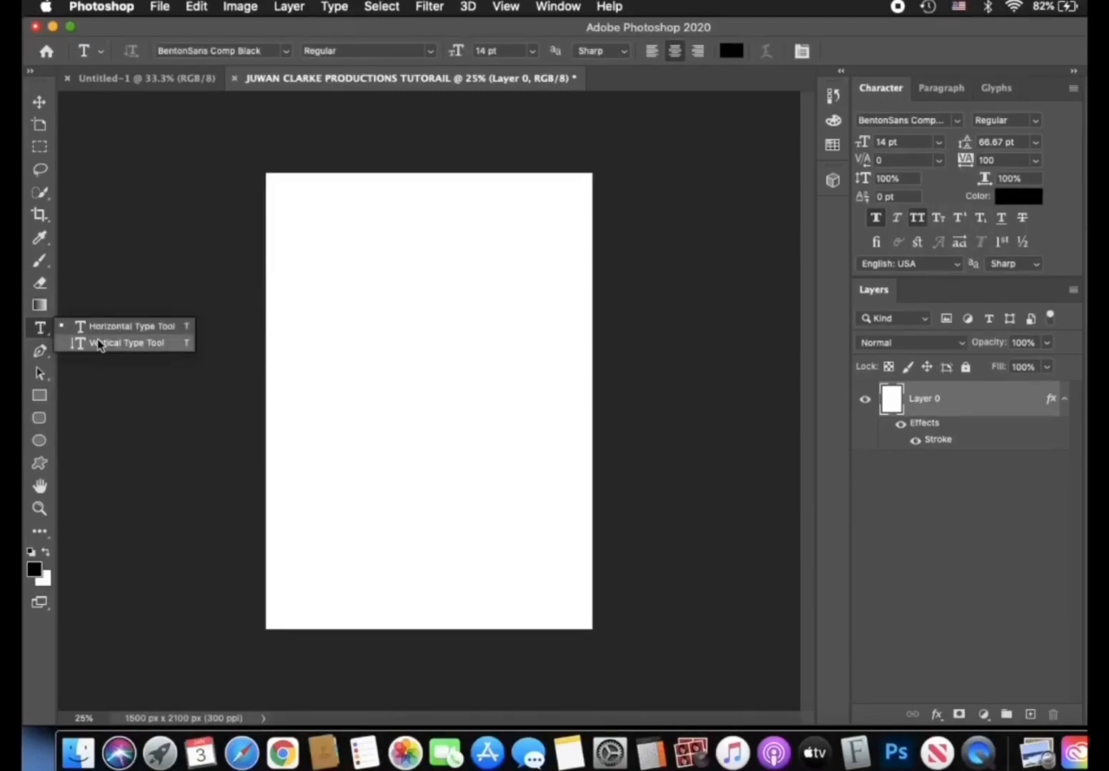
click(153, 328)
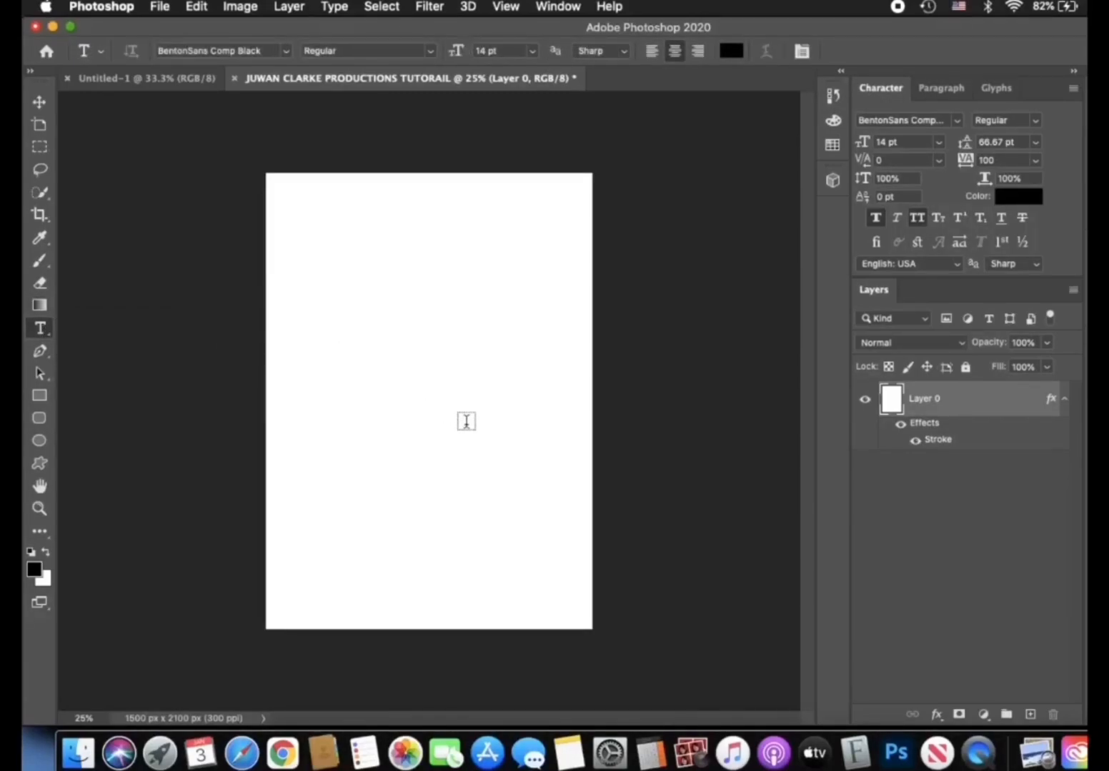
click(466, 422)
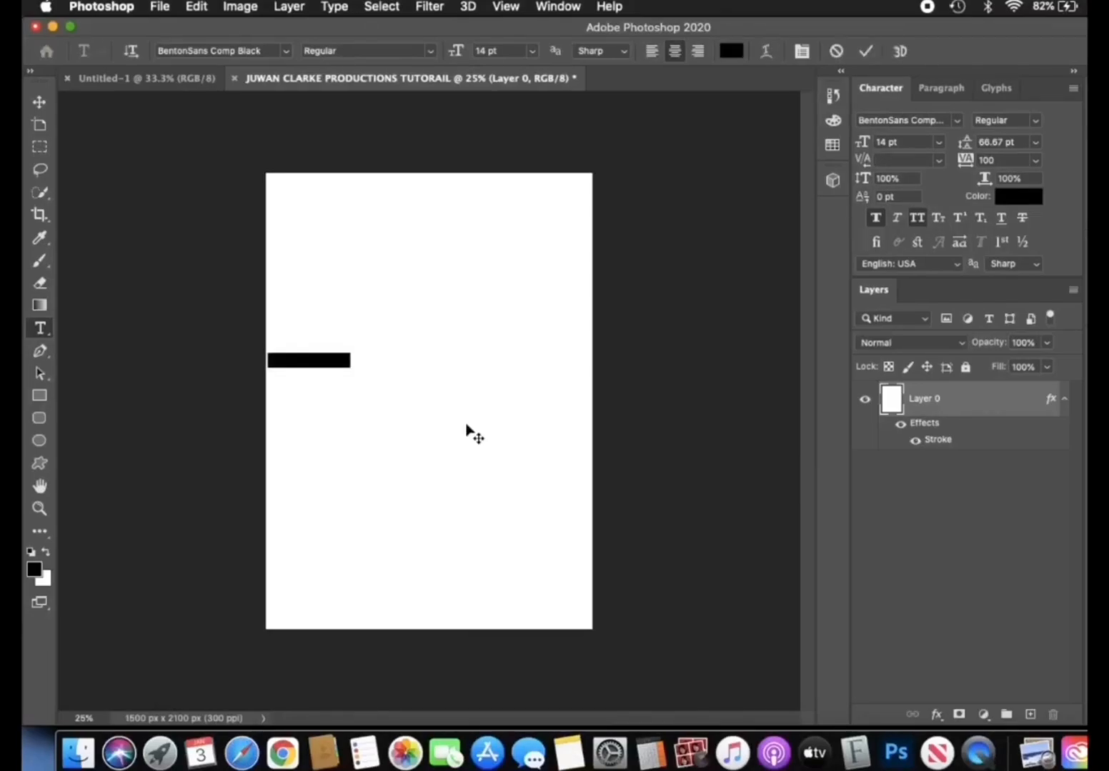
key(BackSpace)
text(JUWAN CLARKE)
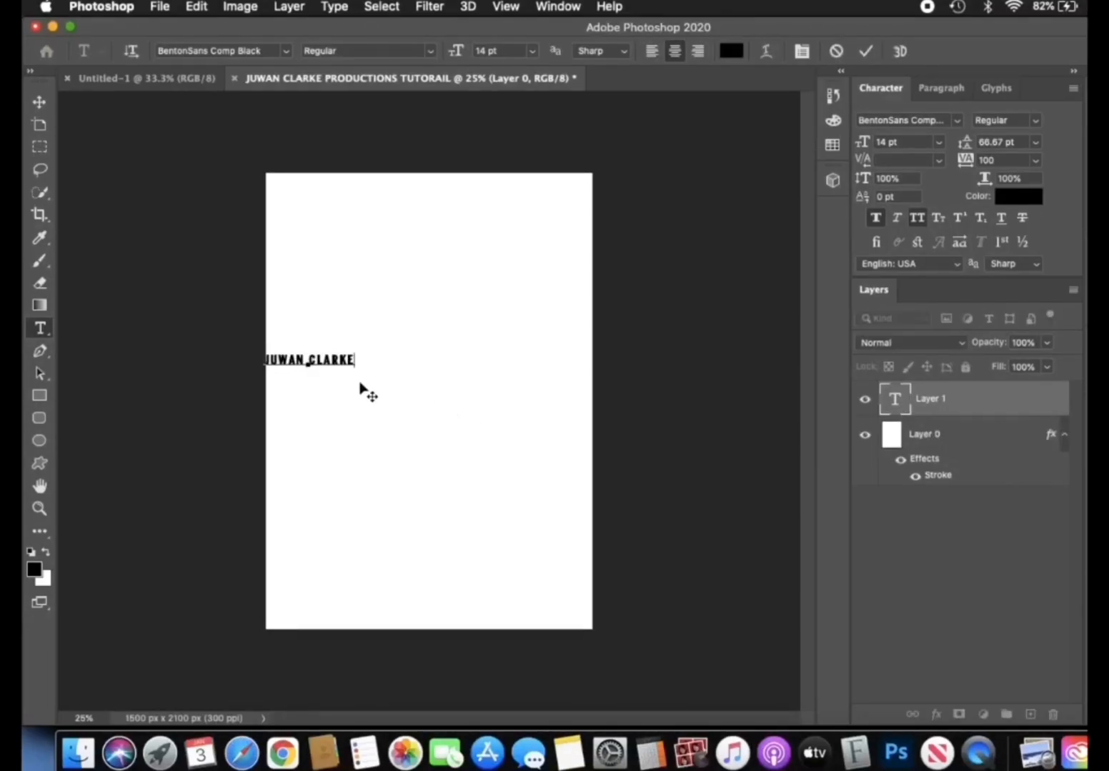
drag(360, 386, 398, 391)
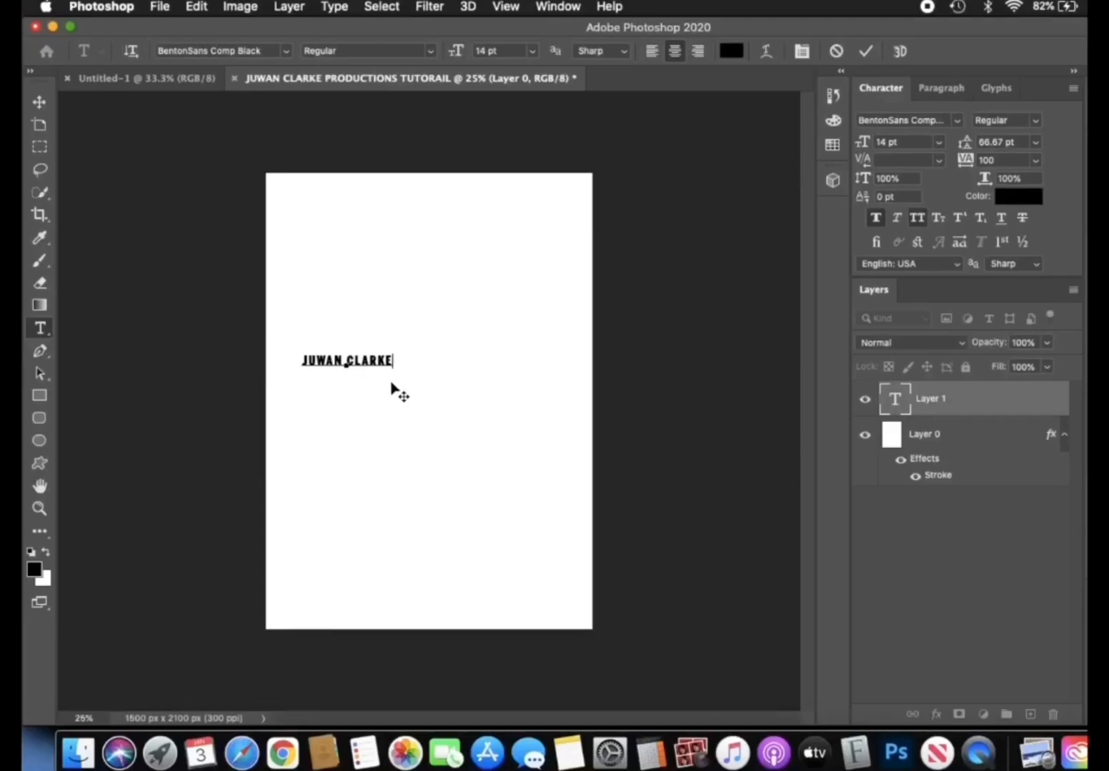
- Set the whole name text to 30 pt in KillingFont and commit the text
double_click(352, 358)
triple_click(353, 357)
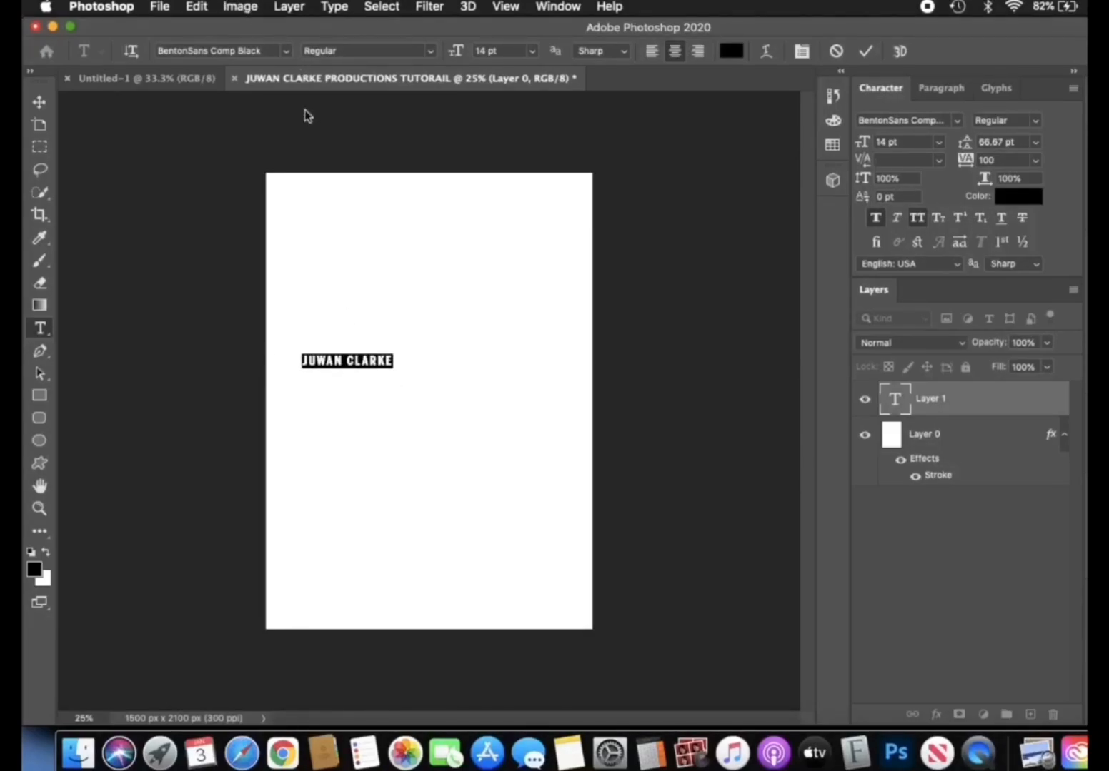
click(532, 51)
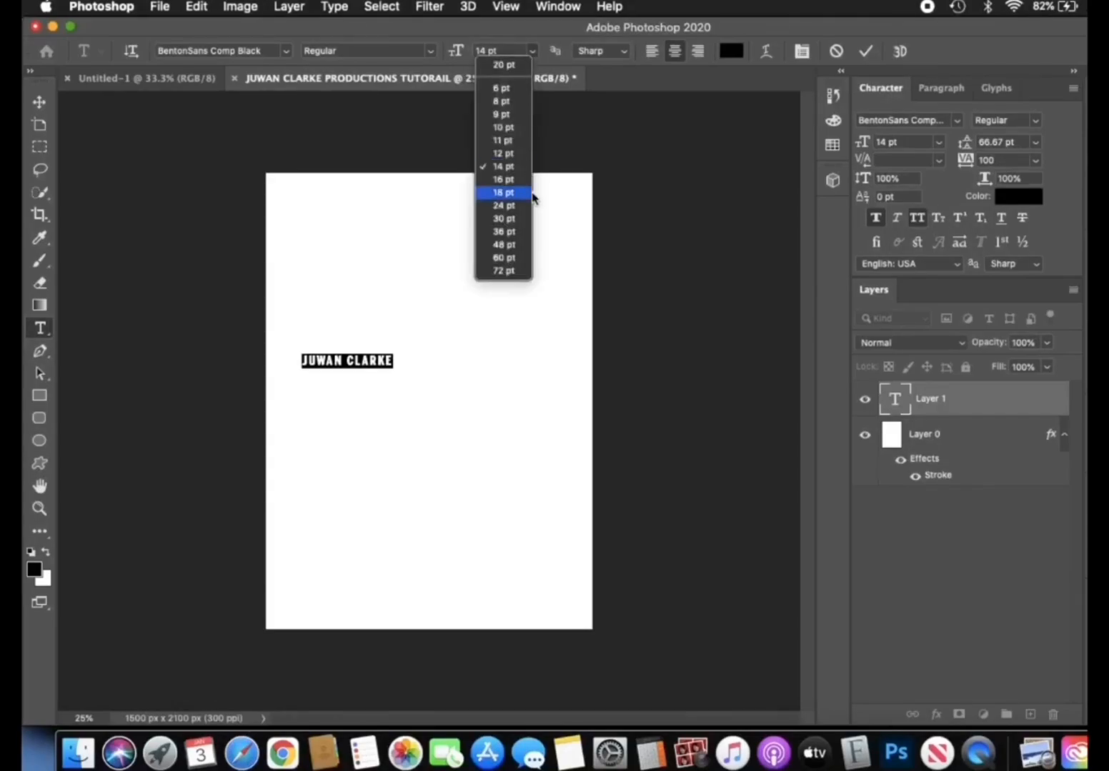
click(509, 221)
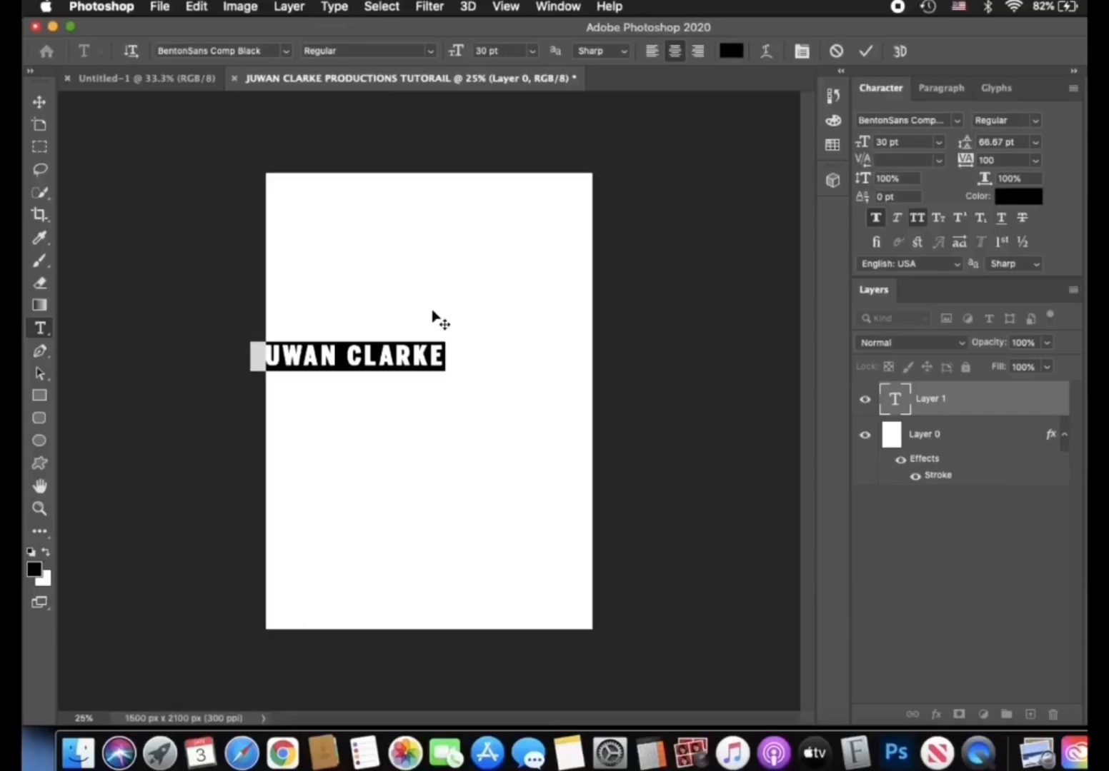
click(286, 53)
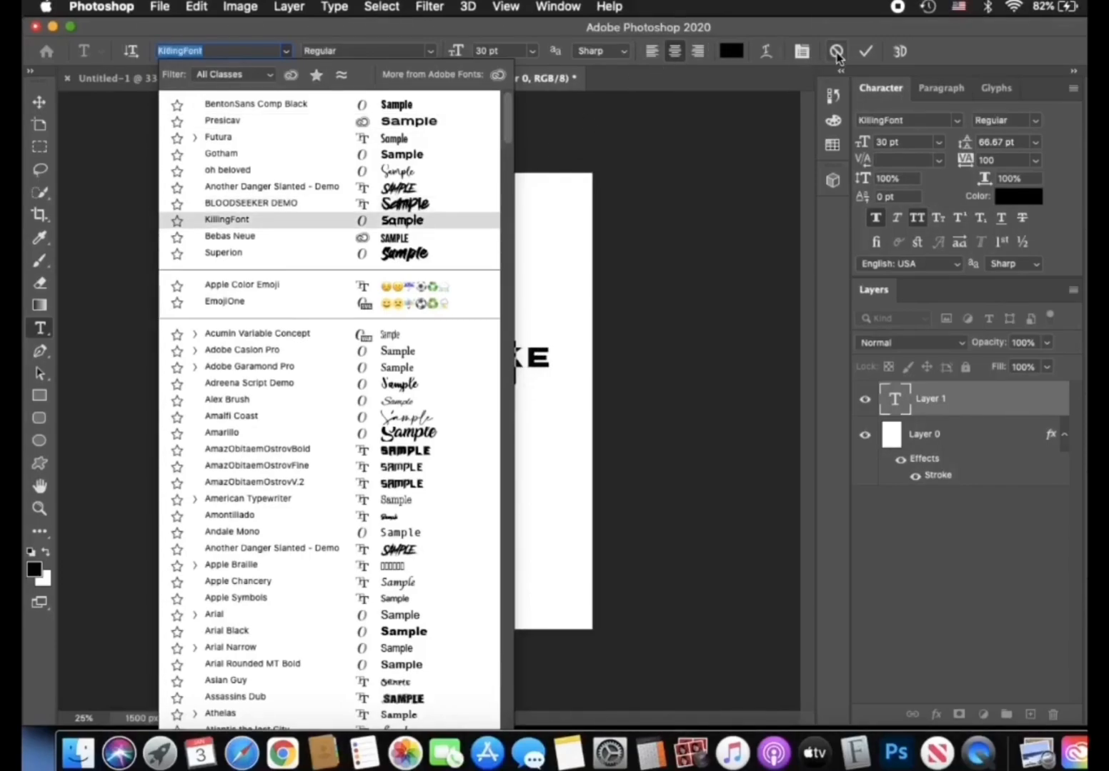
key(Return)
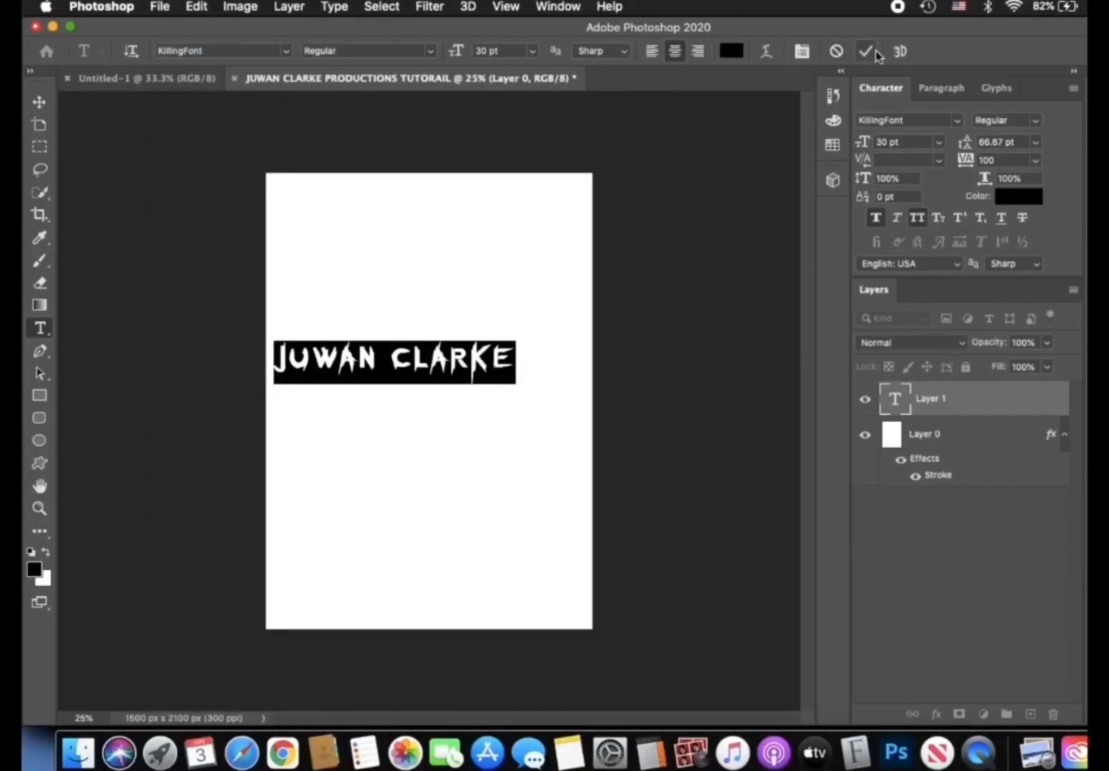
click(868, 51)
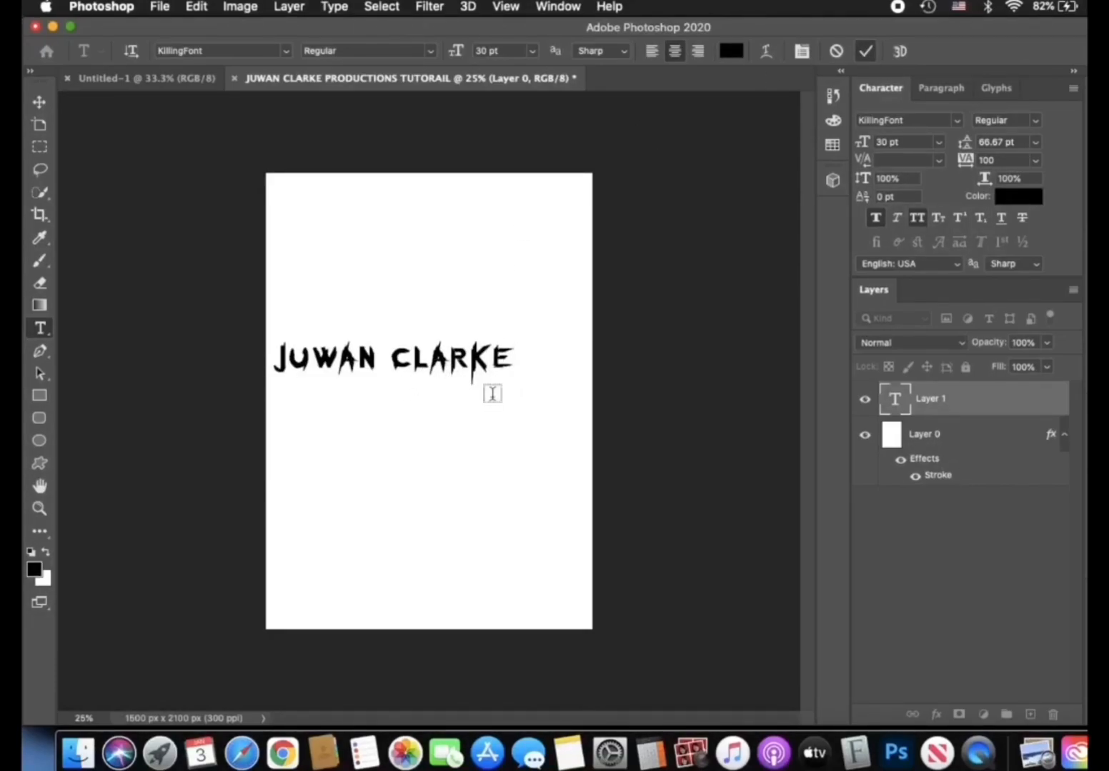
- Hide the name's text layer and look through the list of additional tools, ending with the Move tool active
click(865, 401)
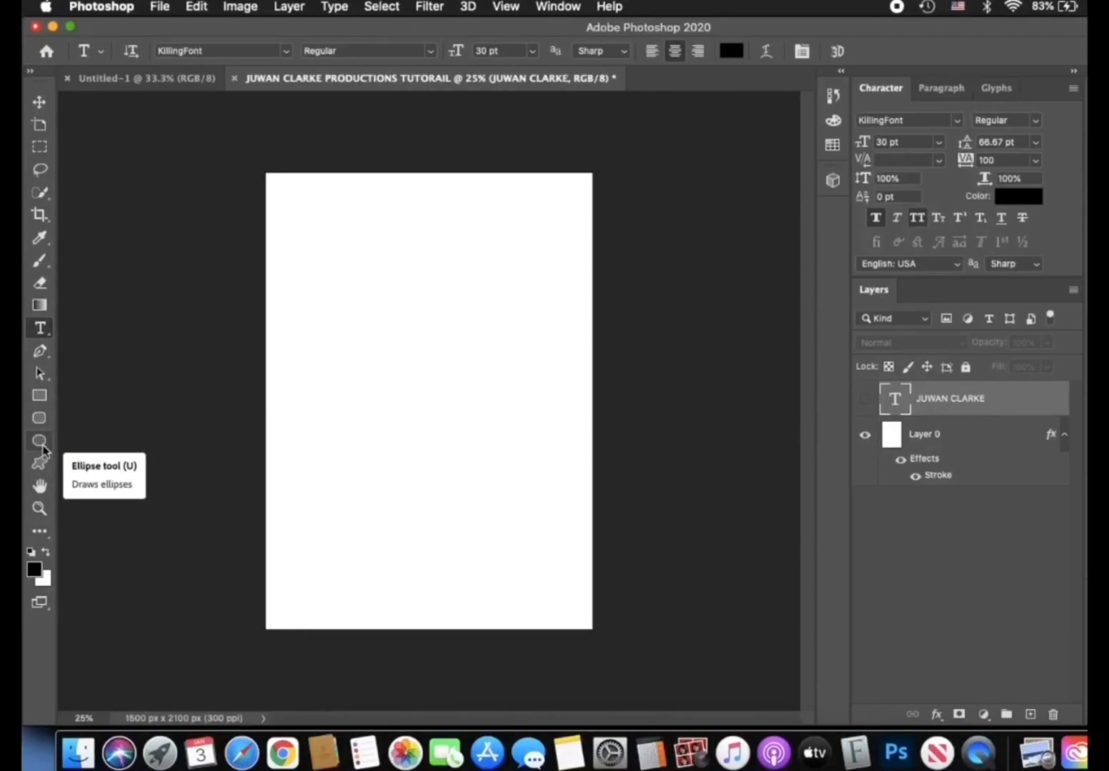
click(41, 535)
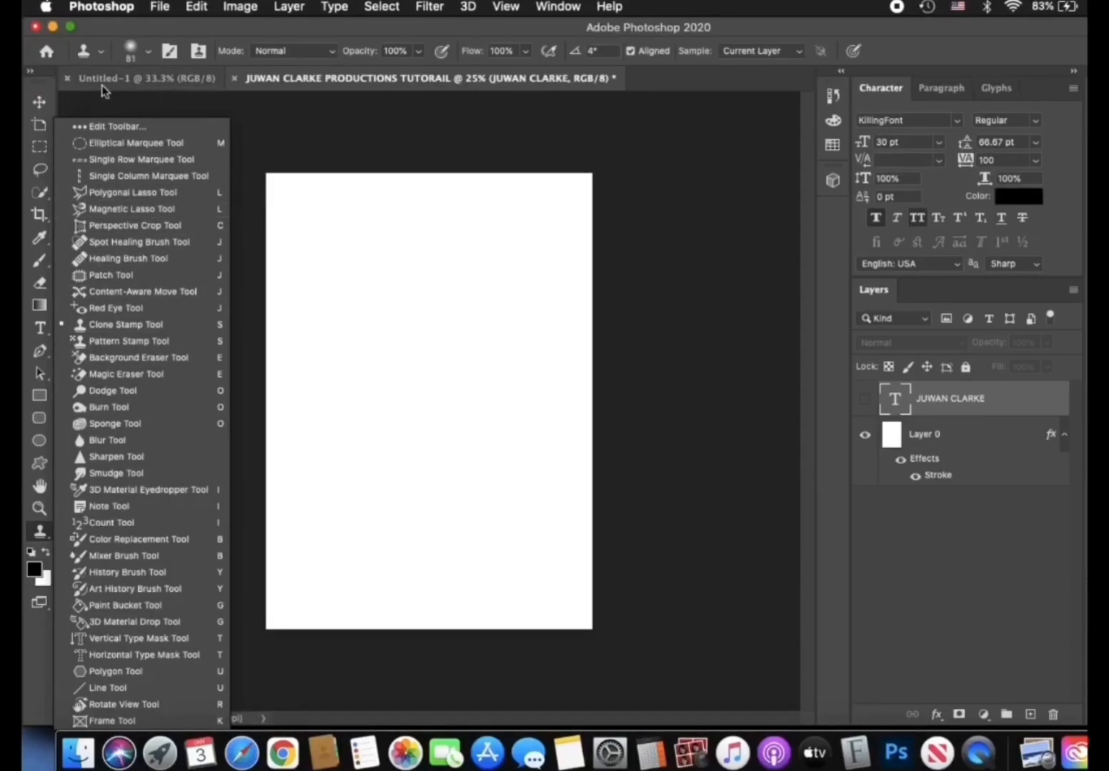
key(v)
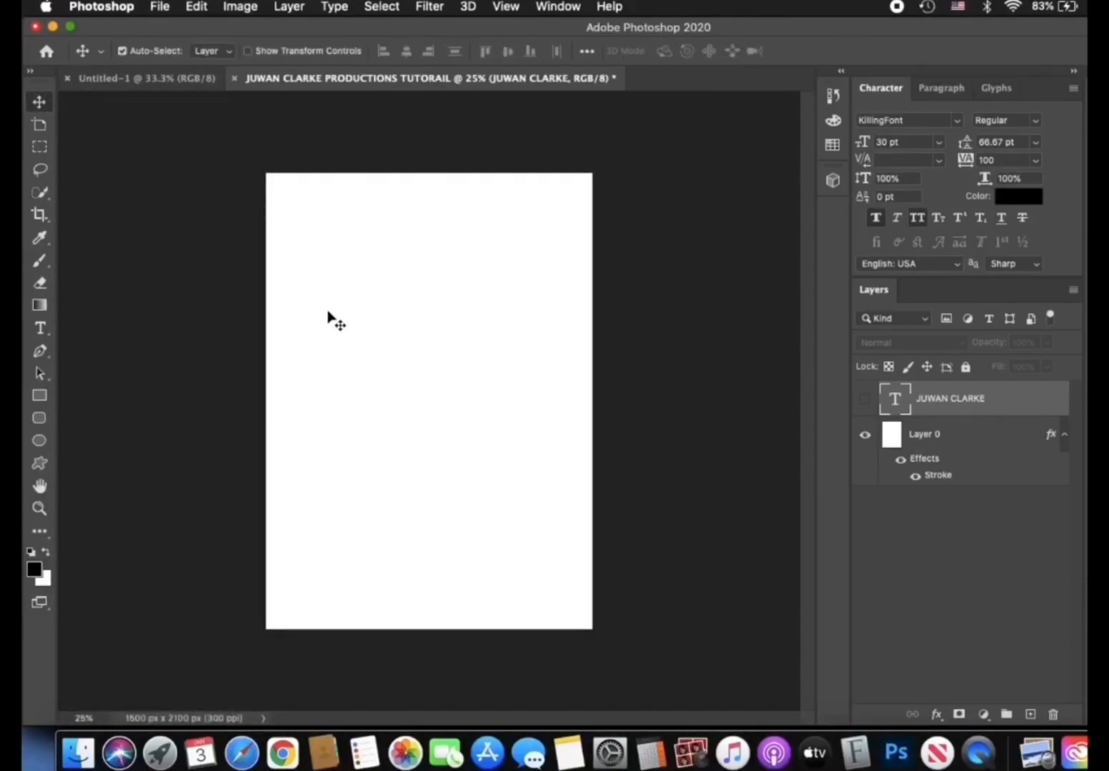